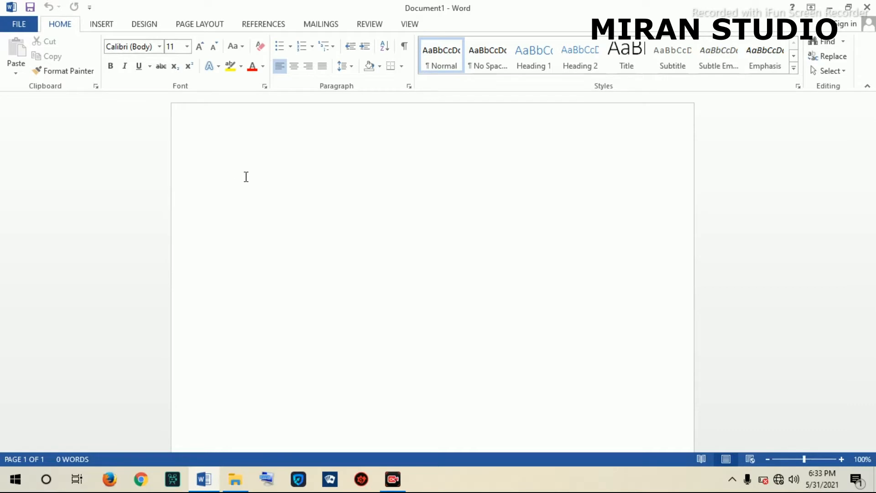
# - Enter "Turashimira abafana bacu" as the first line of the blank document and start a new paragraph
pyautogui.write('Turashimira abafa')
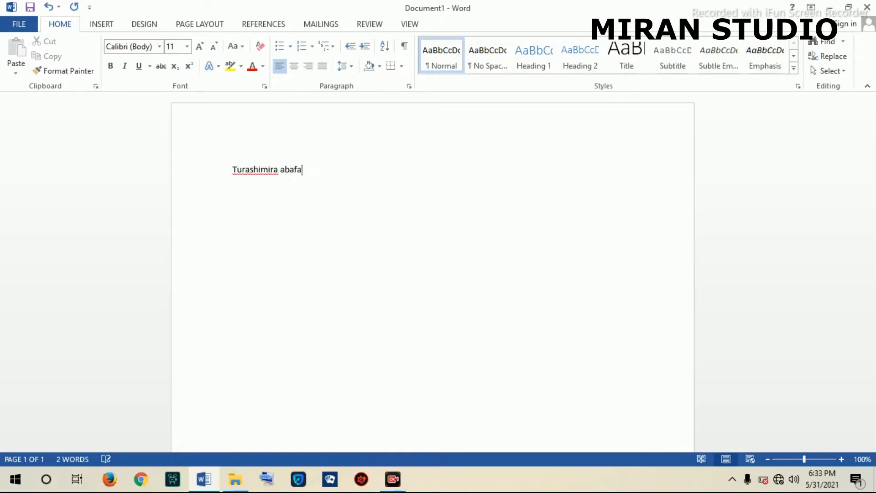
pyautogui.write('na bacu')
pyautogui.press('Return')
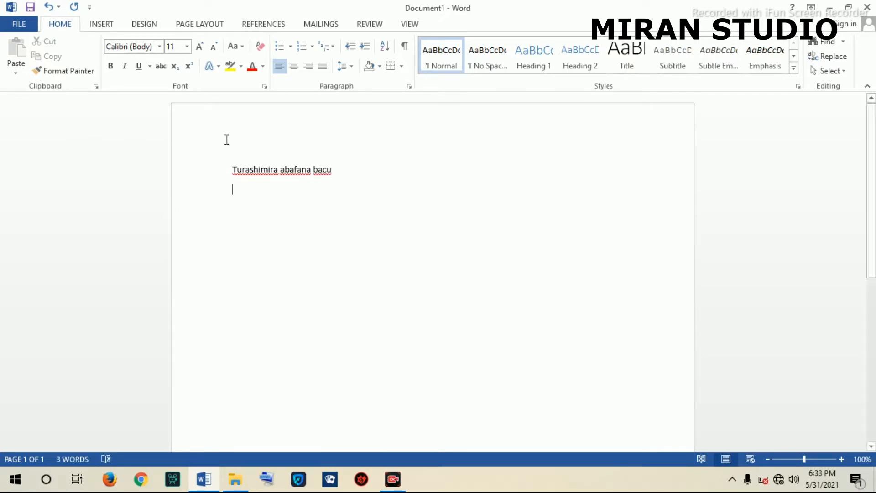
# - Make the "Turashimira abafana bacu" line bold and set its font size to 26
pyautogui.click(205, 175)
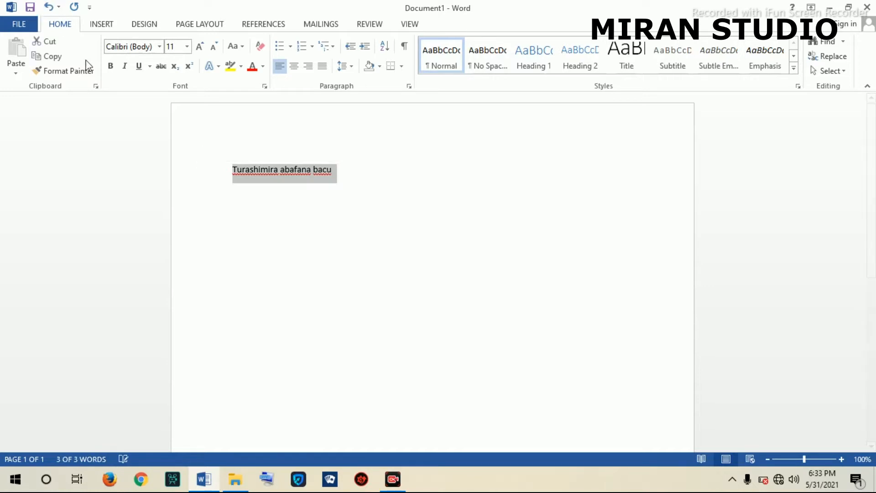
pyautogui.click(110, 67)
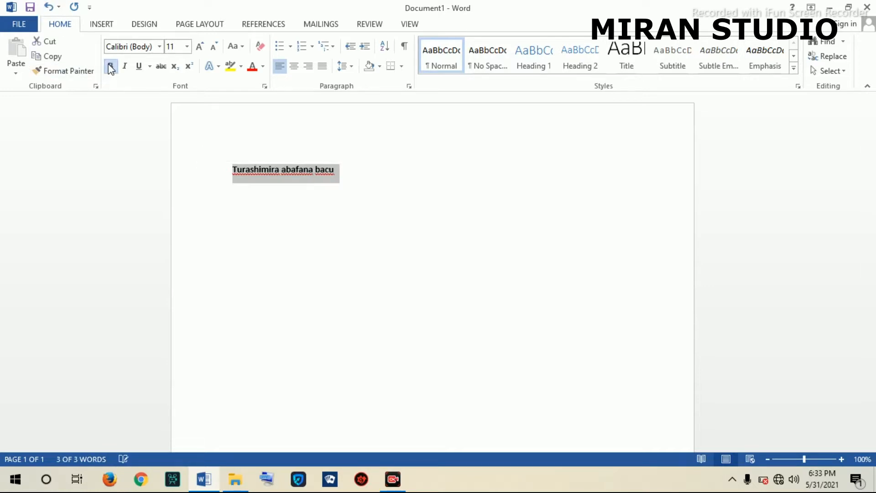
pyautogui.click(201, 48)
pyautogui.click(200, 47)
pyautogui.click(200, 48)
pyautogui.click(201, 48)
pyautogui.click(213, 49)
pyautogui.click(213, 49)
pyautogui.click(214, 49)
pyautogui.click(187, 47)
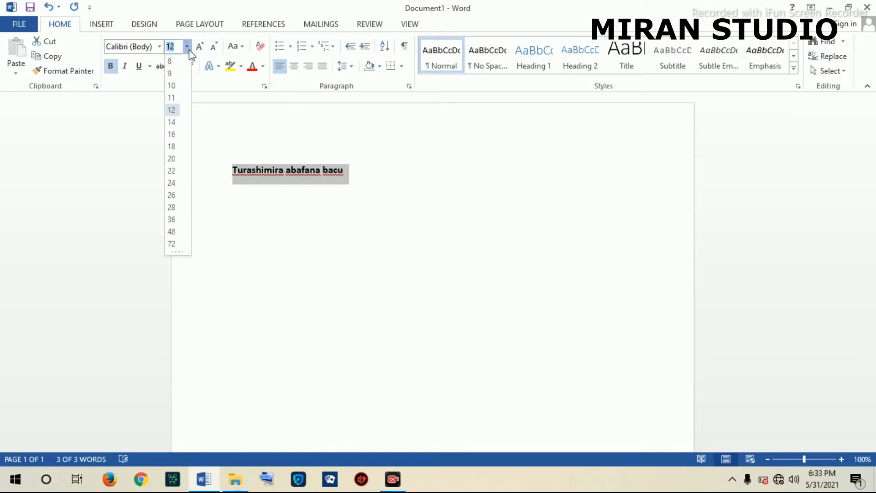
pyautogui.click(174, 197)
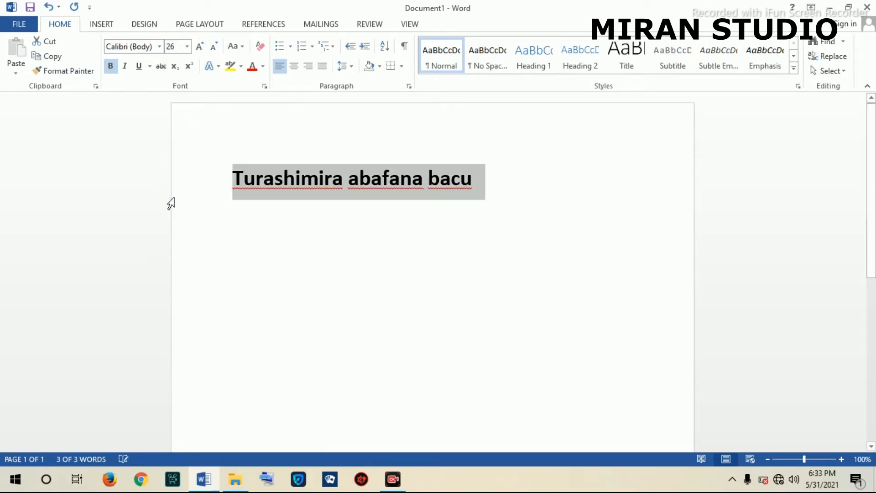
# - Turn italic on and off for the selected line, and turn its bold off and back on
pyautogui.click(125, 66)
pyautogui.click(125, 66)
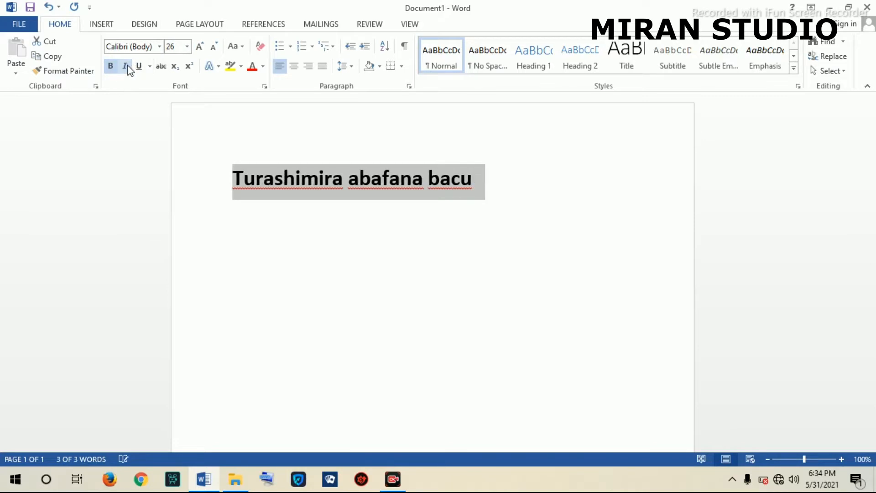
pyautogui.click(110, 66)
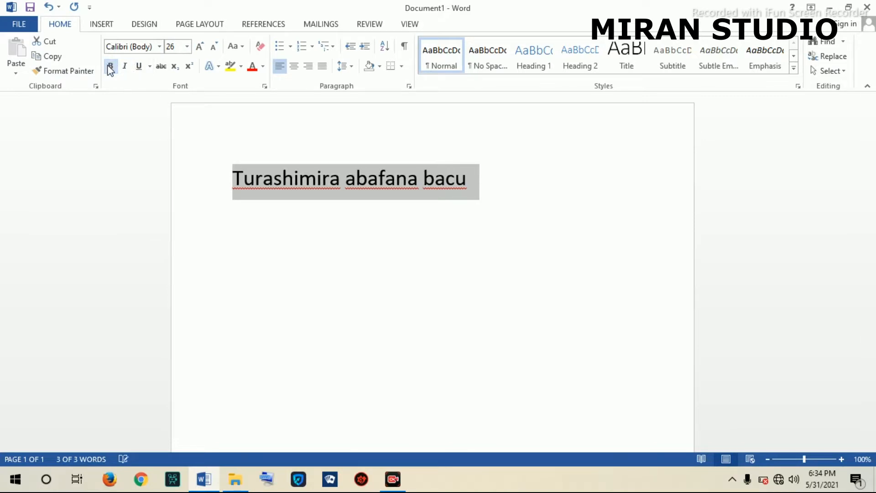
pyautogui.click(110, 67)
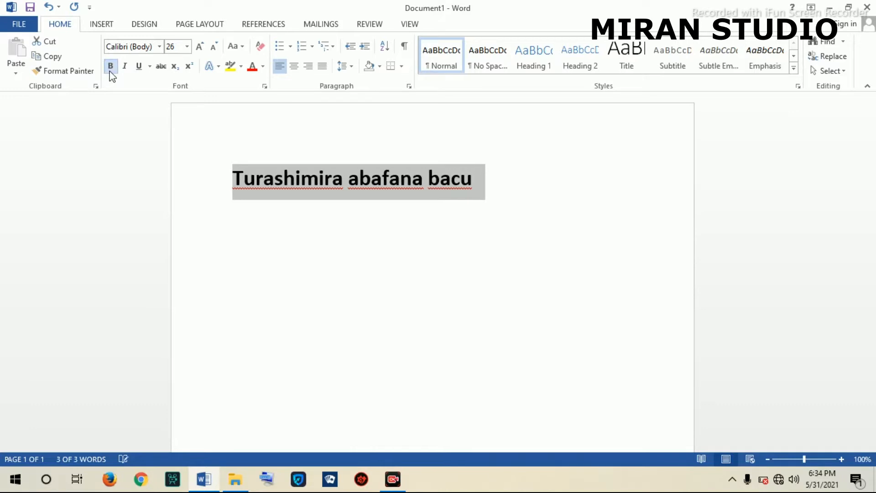
# - Apply and remove underline on the selected line, and do the same with strikethrough
pyautogui.click(139, 66)
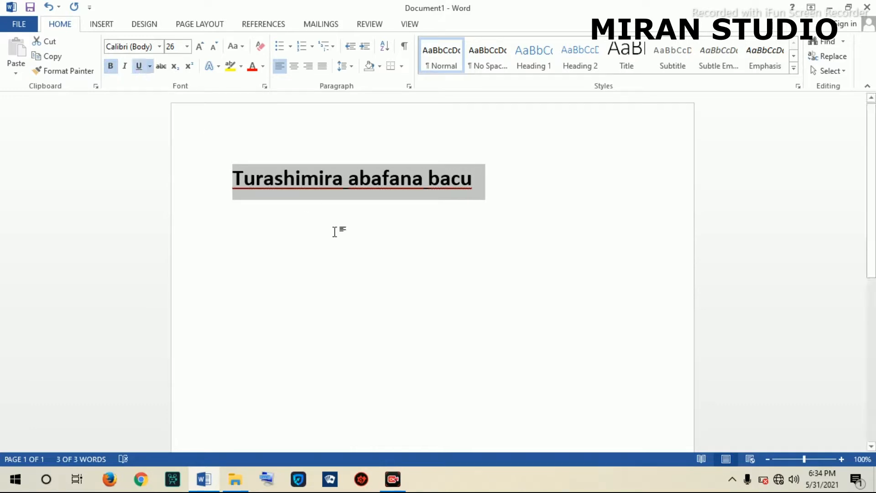
pyautogui.click(139, 68)
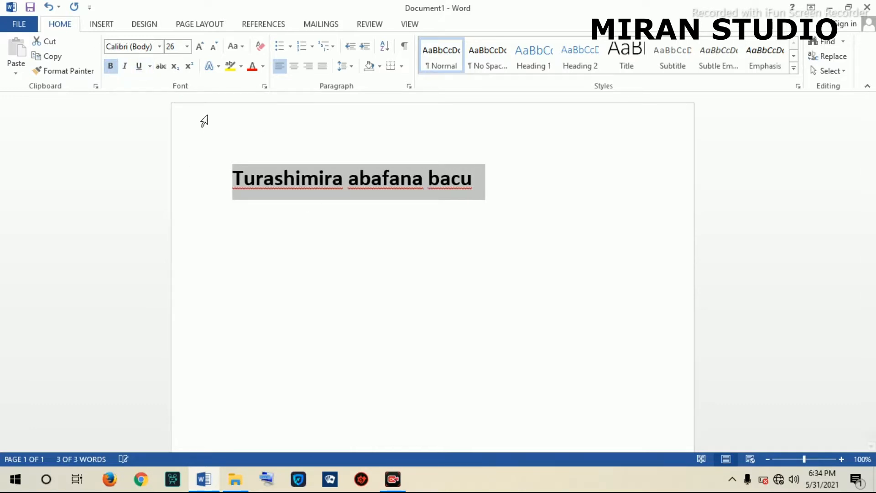
pyautogui.click(166, 71)
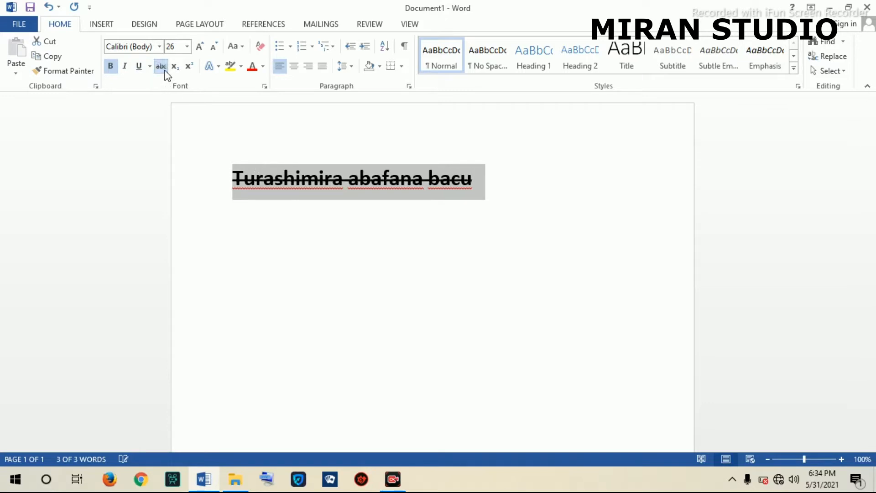
pyautogui.click(166, 71)
# - Try a green highlight and a red font color on the line, and reset the font color to Automatic
pyautogui.click(241, 67)
pyautogui.click(255, 84)
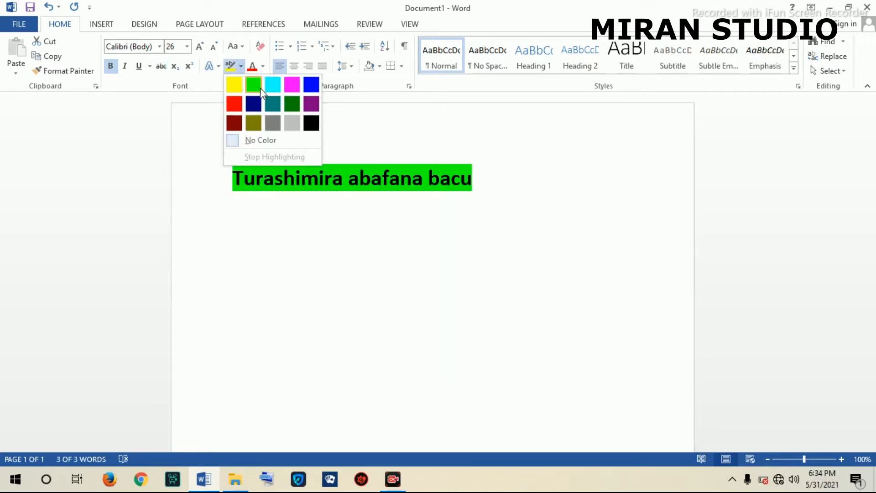
pyautogui.click(251, 67)
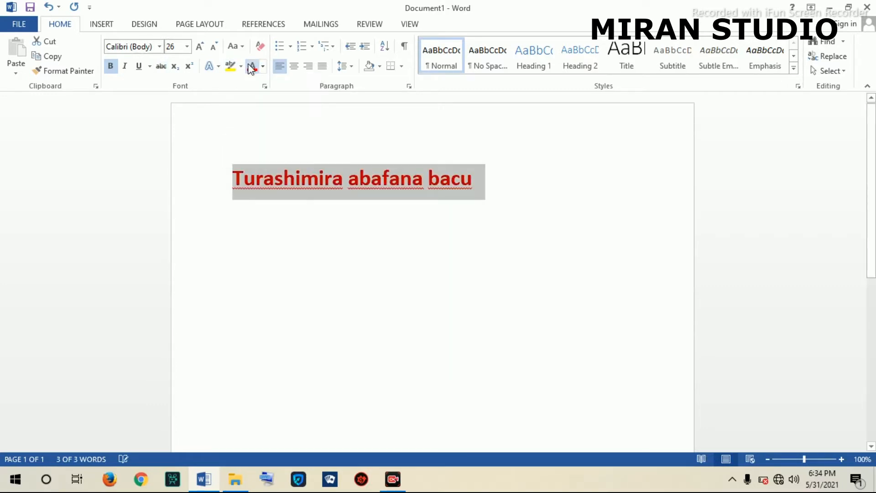
pyautogui.click(262, 66)
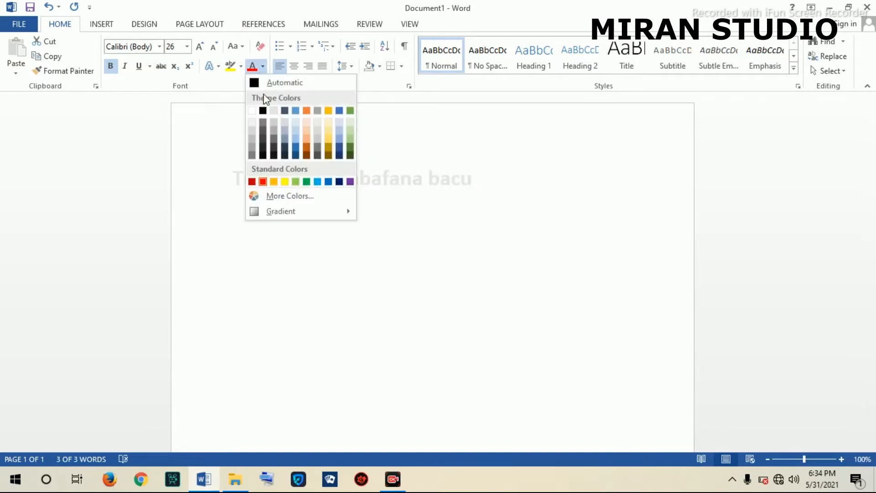
pyautogui.click(252, 83)
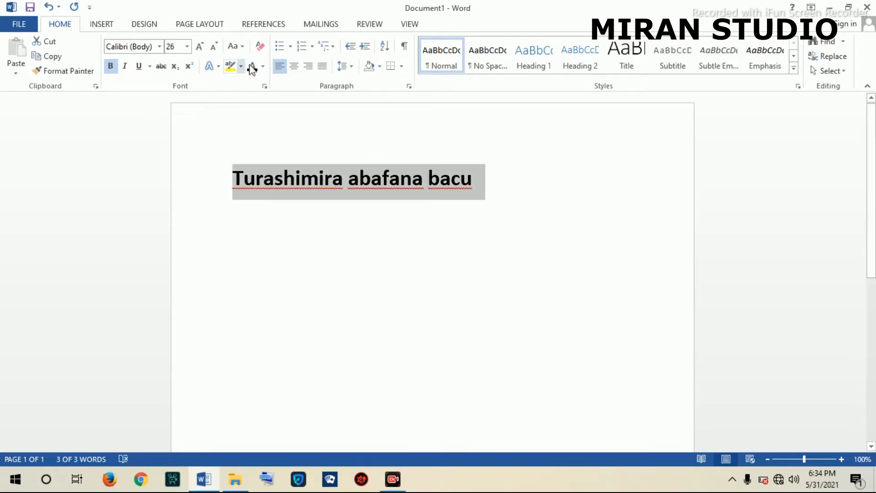
# - Change the line's case to UPPERCASE, lowercase and Sentence case in turn, ending with Capitalize Each Word
pyautogui.click(236, 47)
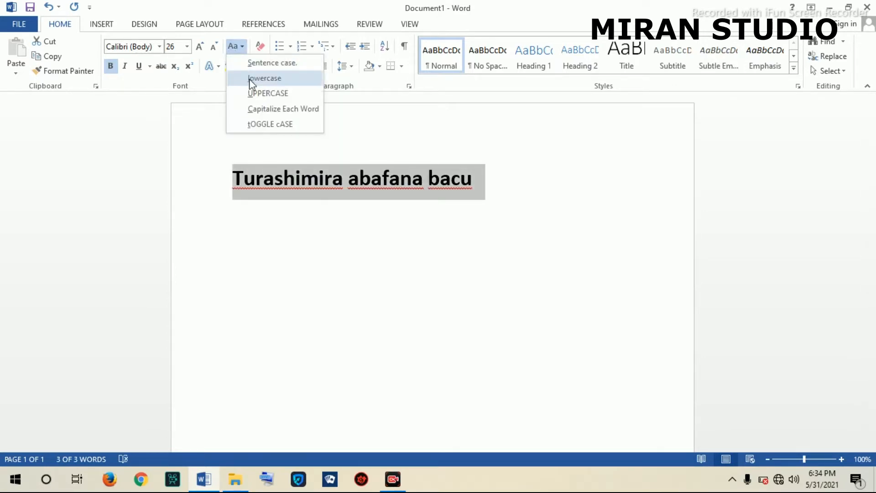
pyautogui.click(254, 93)
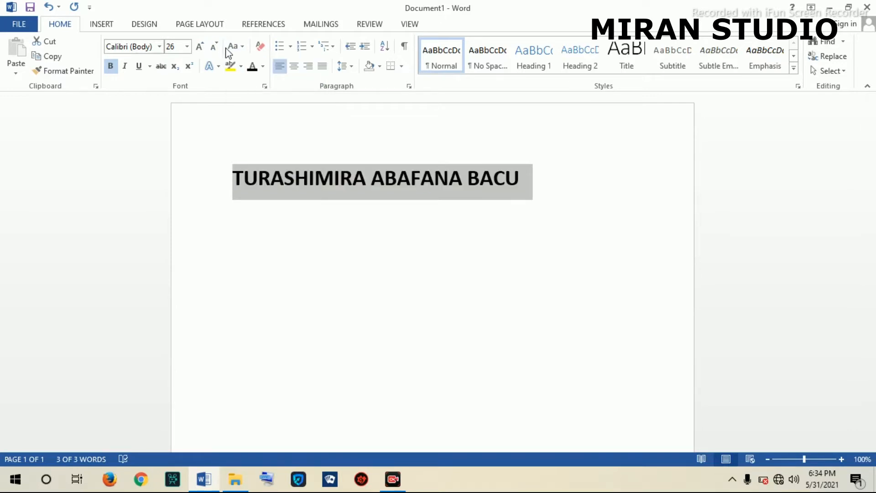
pyautogui.click(226, 48)
pyautogui.click(253, 80)
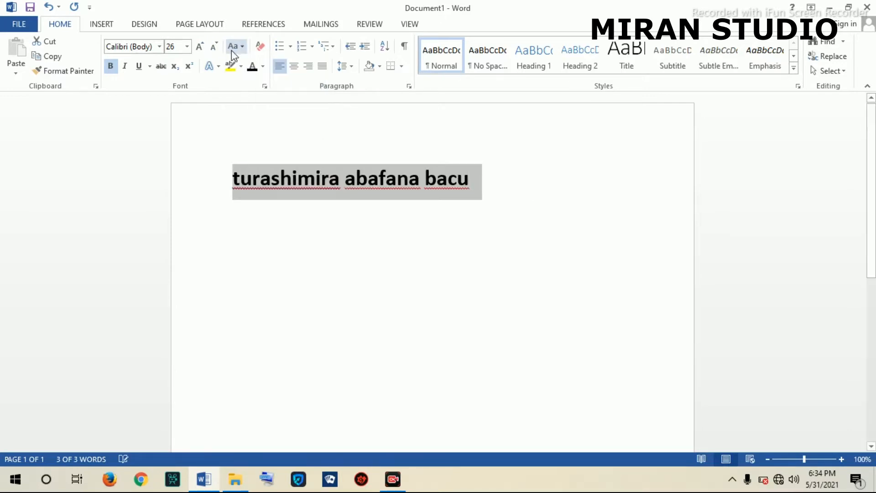
pyautogui.click(231, 51)
pyautogui.click(254, 64)
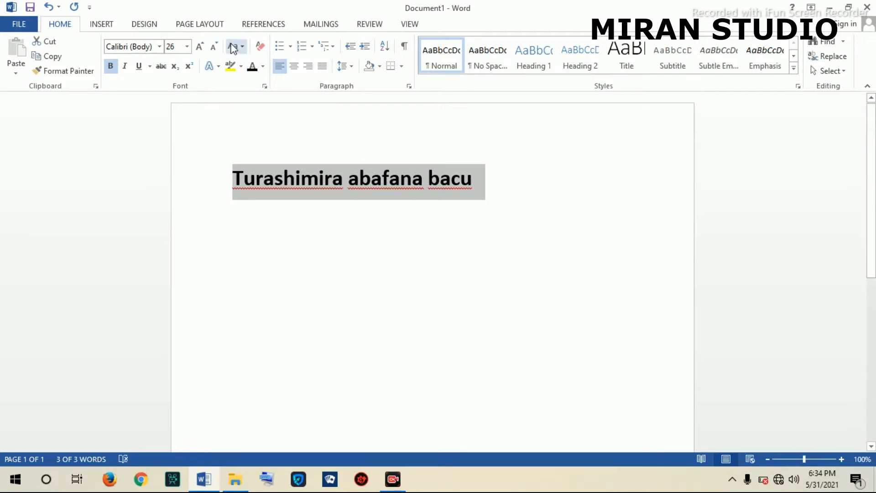
pyautogui.click(233, 49)
pyautogui.click(263, 108)
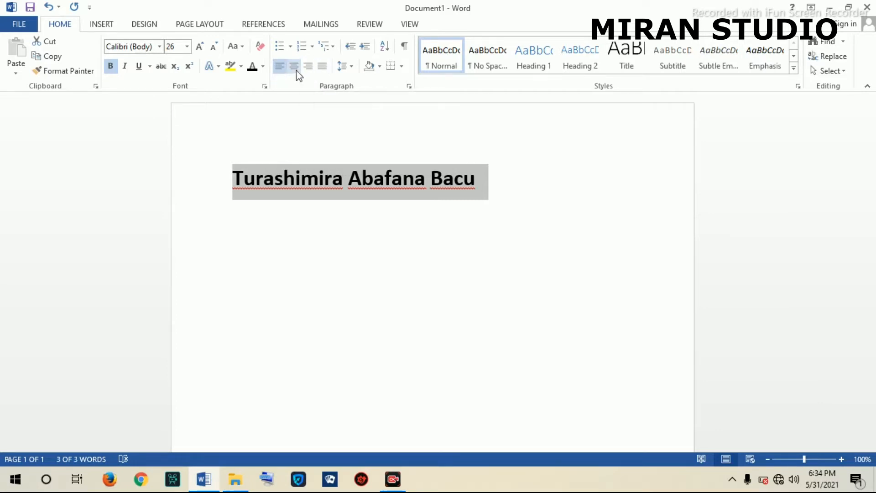
# - Try centered, right, left and justified alignment on the text line, ending with justified
pyautogui.click(486, 183)
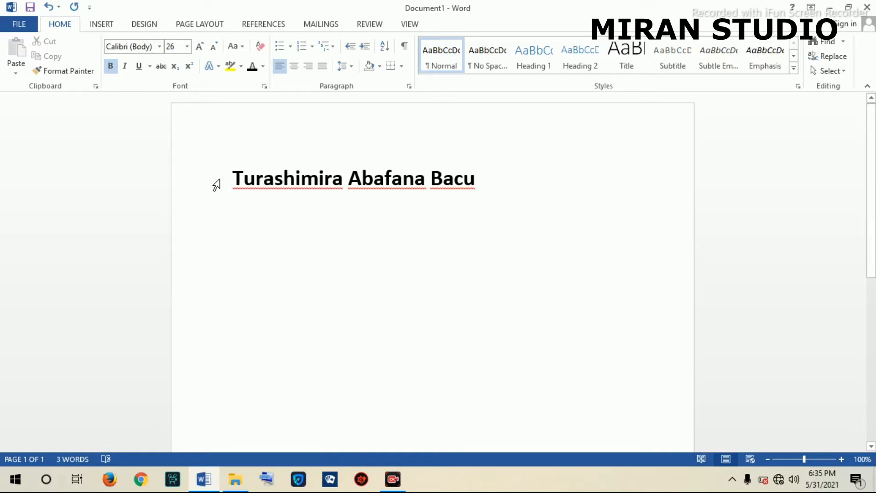
pyautogui.click(320, 179)
pyautogui.click(294, 69)
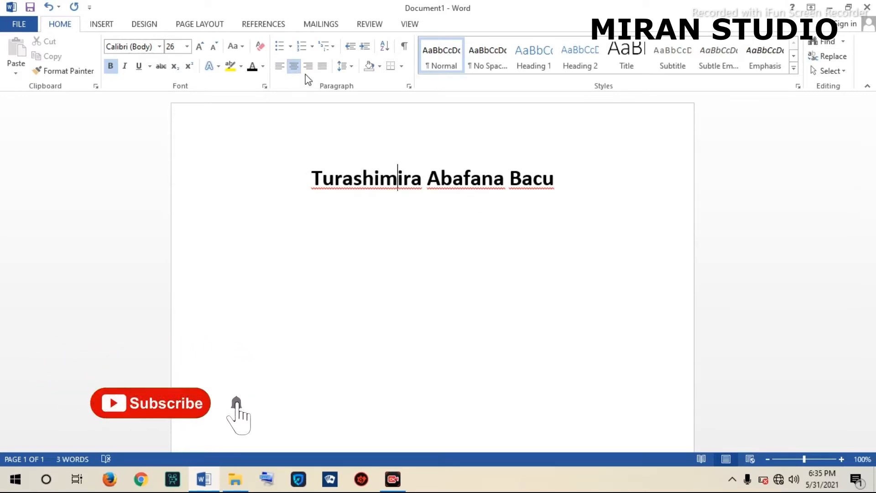
pyautogui.click(308, 66)
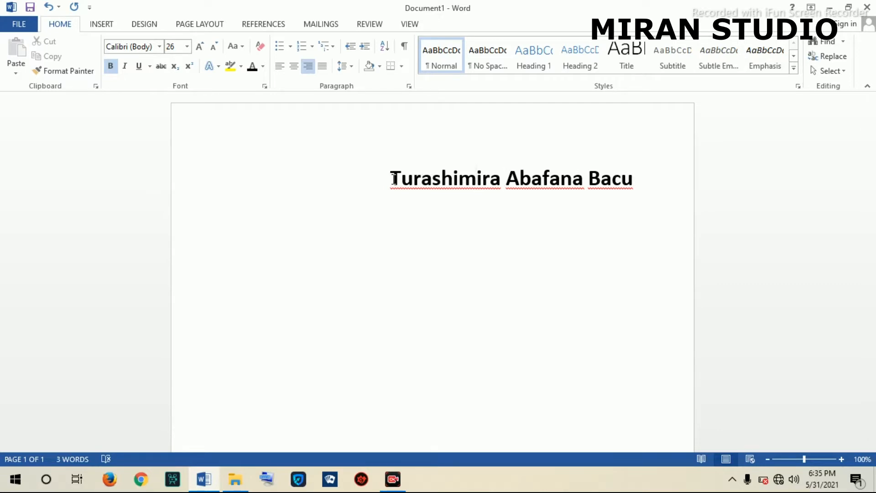
pyautogui.click(296, 68)
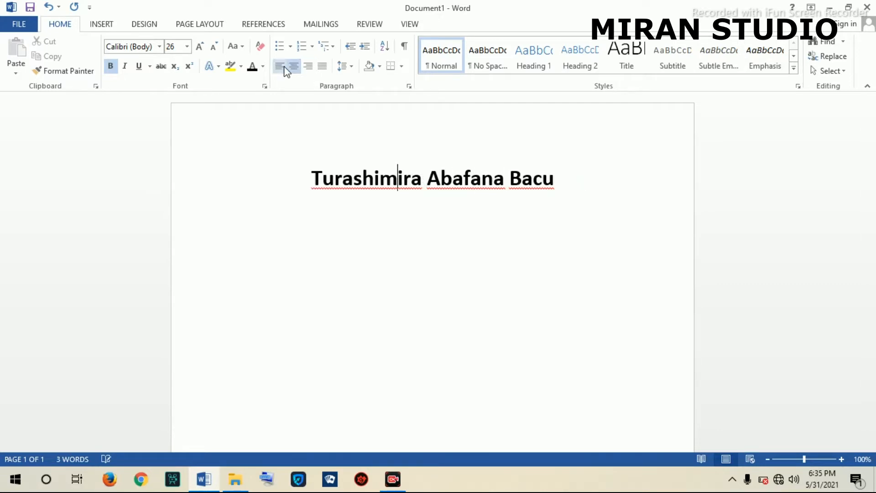
pyautogui.click(281, 66)
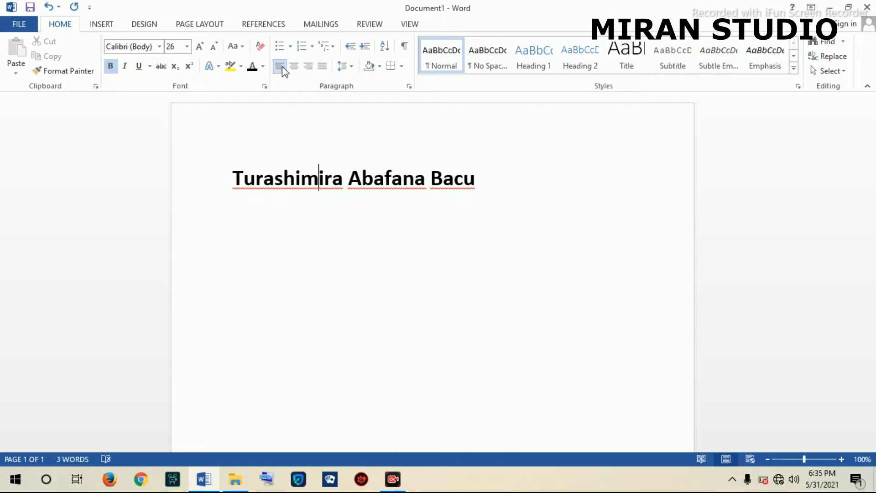
pyautogui.hotkey('ctrl', 'j')
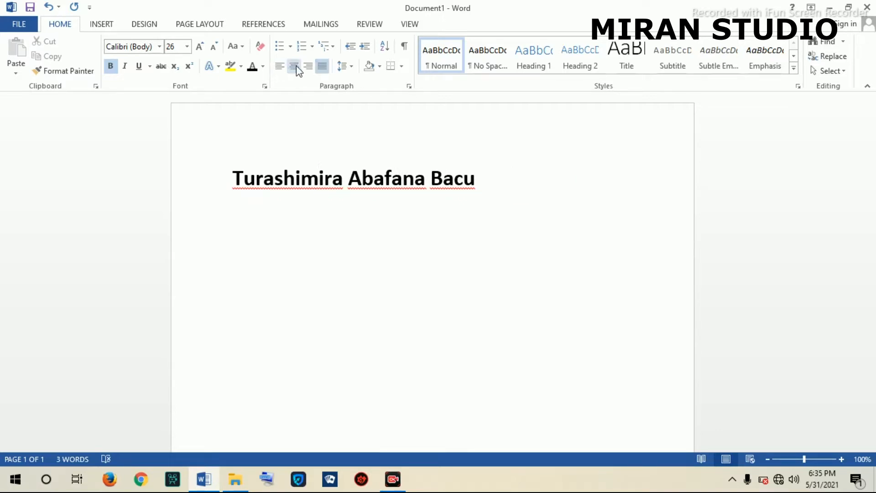
# - Center the text line, align it right, and center it again
pyautogui.click(295, 68)
pyautogui.click(308, 67)
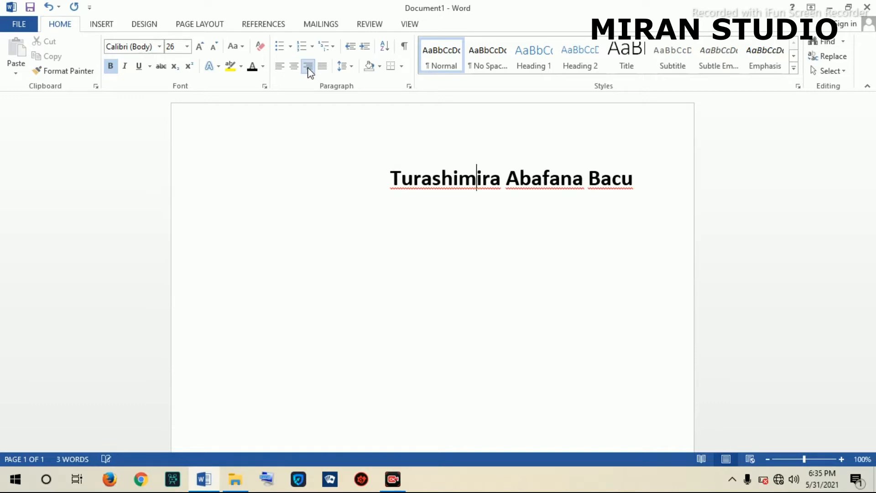
pyautogui.click(295, 67)
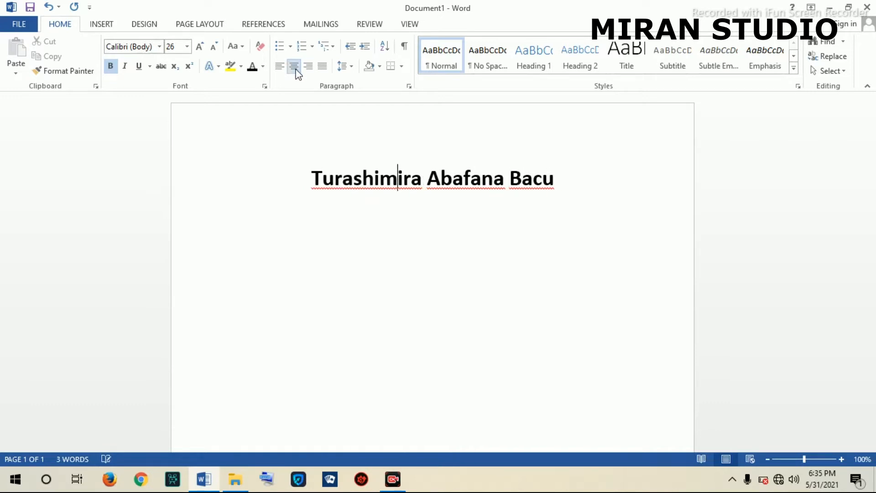
# - Add a new paragraph after the centered line and delete the document's entire contents
pyautogui.click(576, 168)
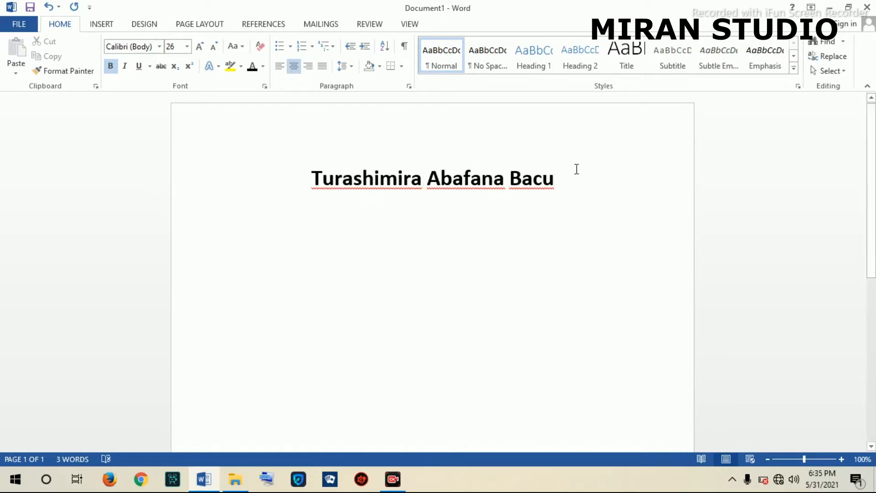
pyautogui.press('Return')
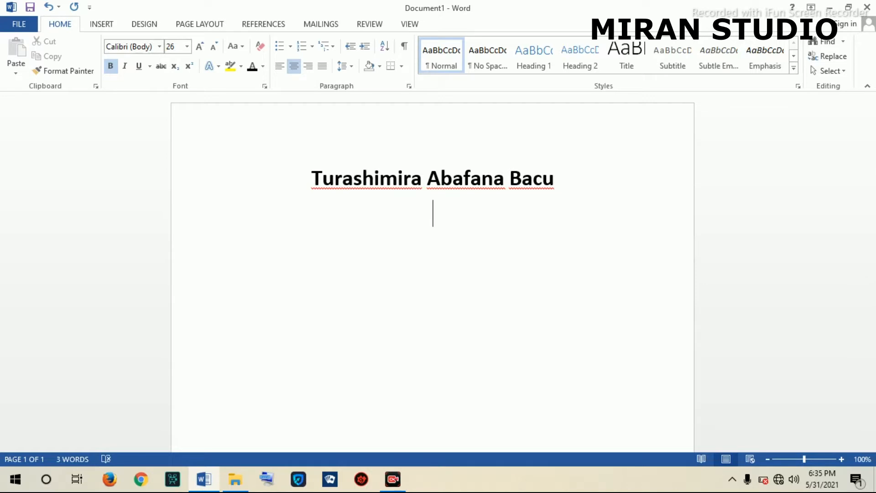
pyautogui.hotkey('ctrl', 'a')
pyautogui.press('Delete')
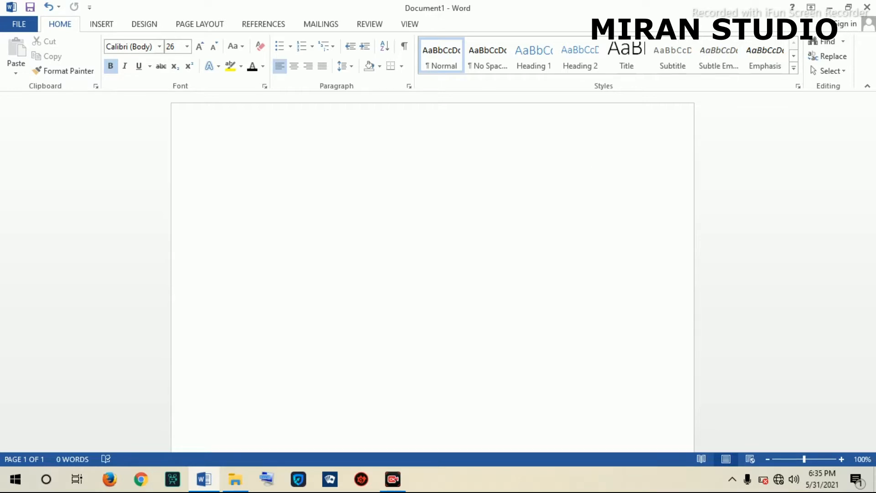
# - Enter "BASIC COMPUTER" as the new heading text at the start of the emptied document
pyautogui.write('BASIC ')
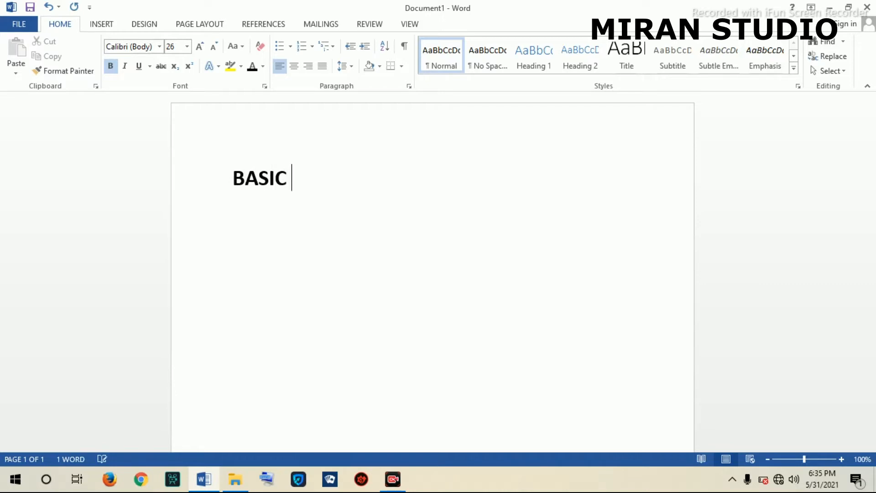
pyautogui.write('COMPUR')
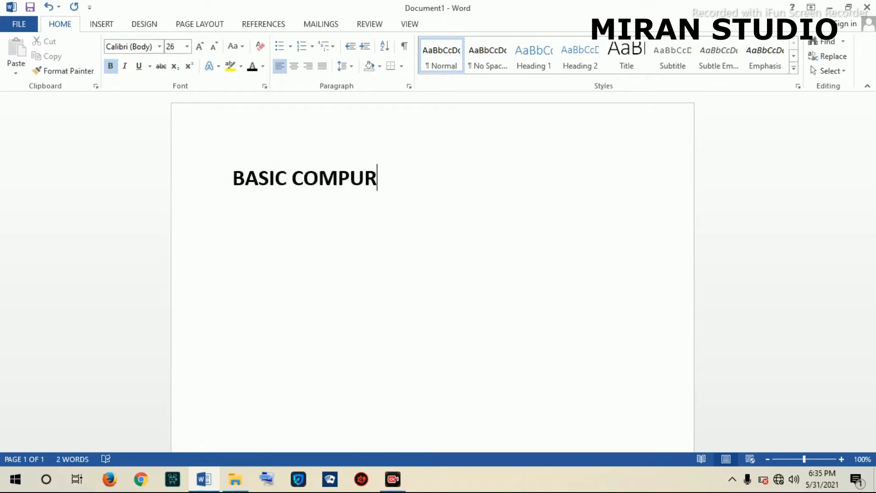
pyautogui.press('BackSpace')
pyautogui.write('TER')
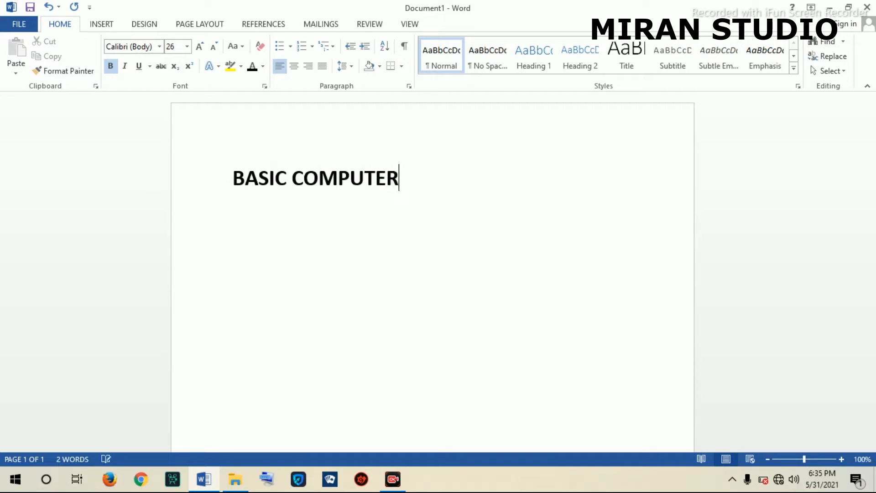
# - Add the lines "MS Word" and "MS Excel" as separate paragraphs below the BASIC COMPUTER heading
pyautogui.press('Return')
pyautogui.write('M')
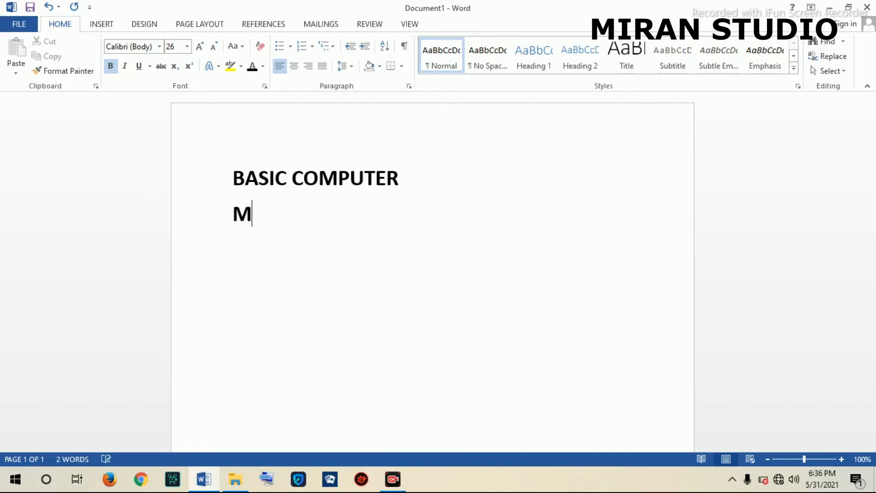
pyautogui.write('S Word')
pyautogui.press('Return')
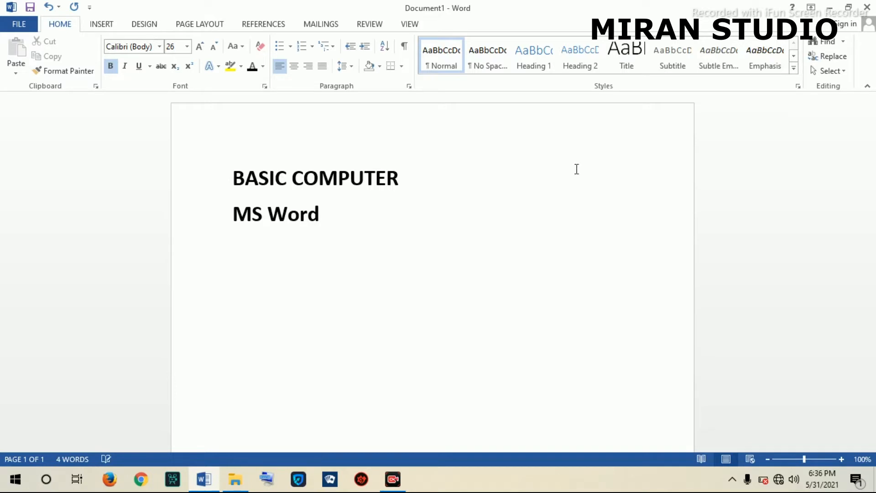
pyautogui.write('MS ')
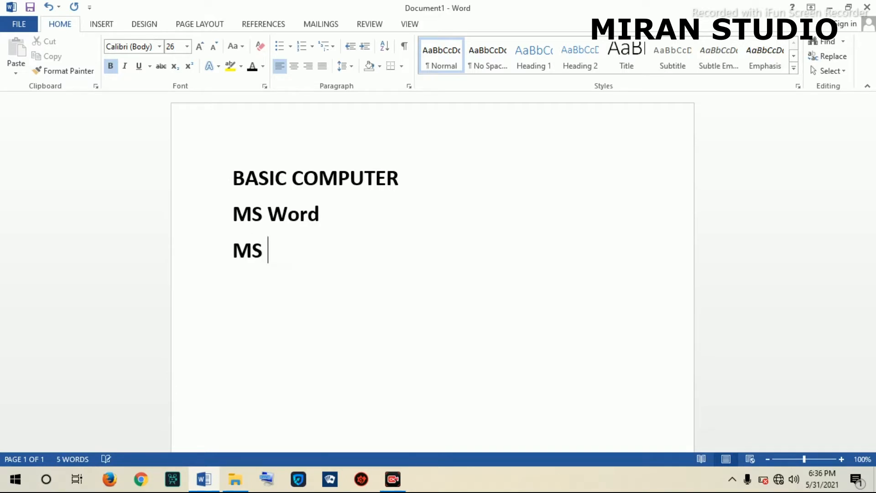
pyautogui.write('Excel')
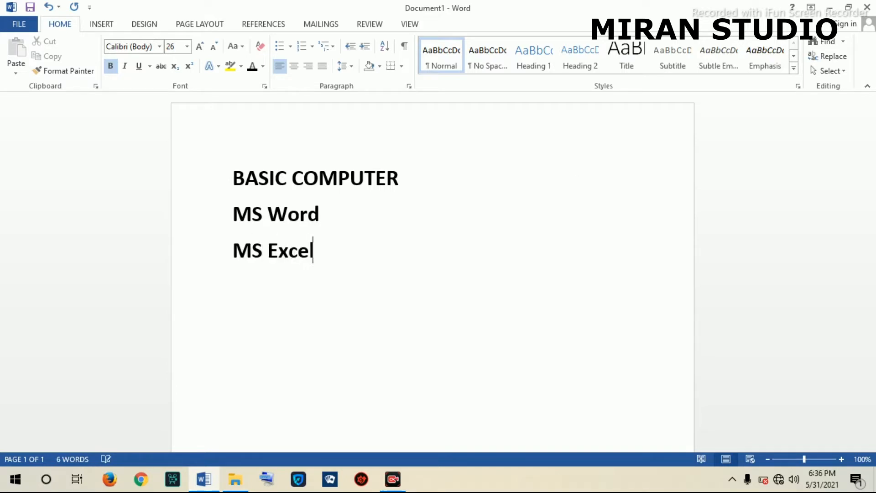
# - Add "MSpower Point" and "MS Publisher" as two more paragraphs below MS Excel
pyautogui.press('Return')
pyautogui.write('MS')
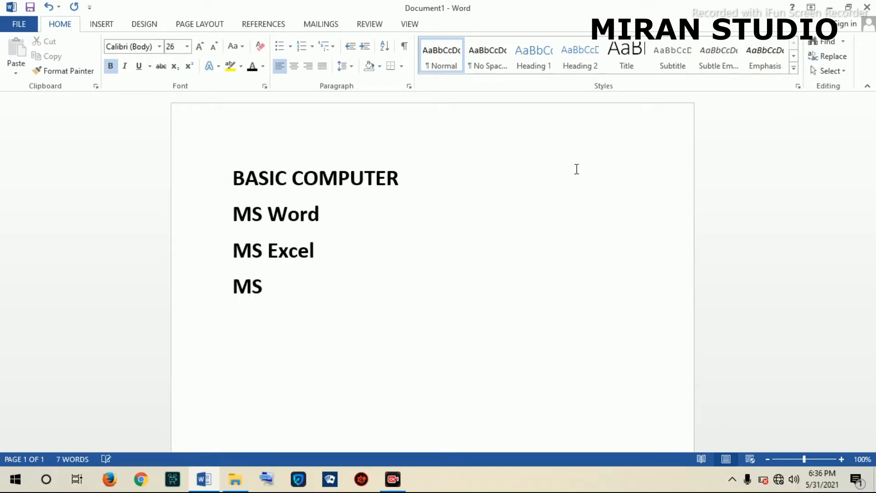
pyautogui.write('power P')
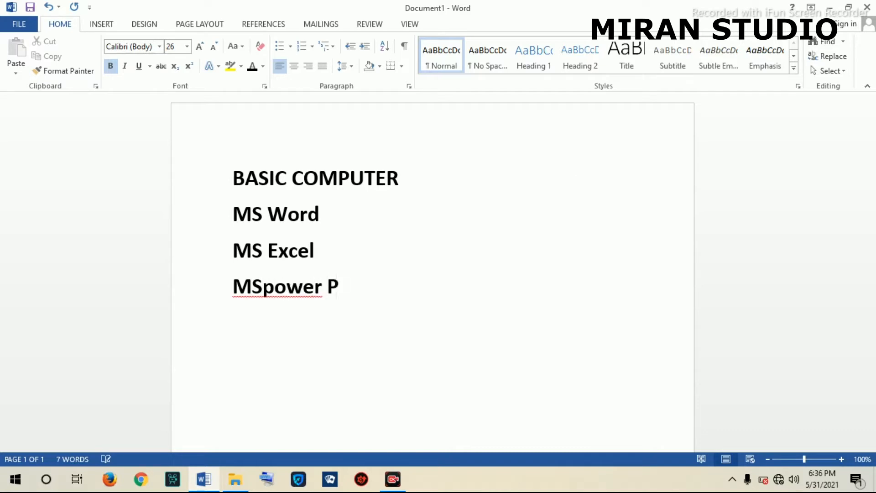
pyautogui.write('oint')
pyautogui.press('Return')
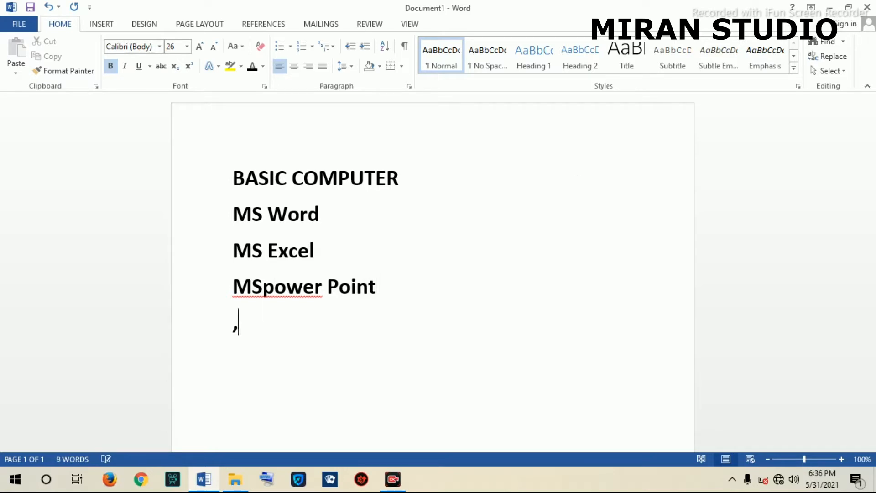
pyautogui.write('MS')
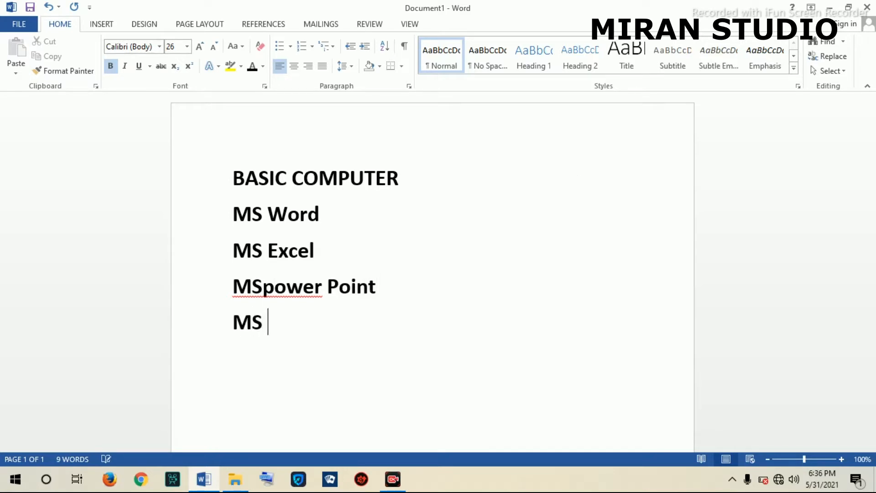
pyautogui.write(' Publisher')
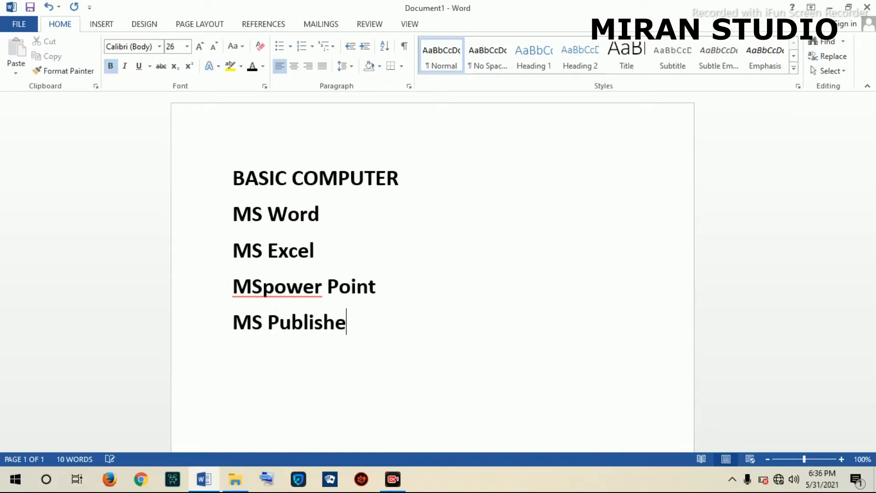
# - Insert the missing space between "MS" and "power" in the "MSpower Point" line
pyautogui.press('Up')
pyautogui.press('Left')
pyautogui.press('Left')
pyautogui.press('Left')
pyautogui.press('Left')
pyautogui.press('Left')
pyautogui.press('Left')
pyautogui.press('Left')
pyautogui.press('Left')
pyautogui.press('Left')
pyautogui.press('Left')
pyautogui.press('Down')
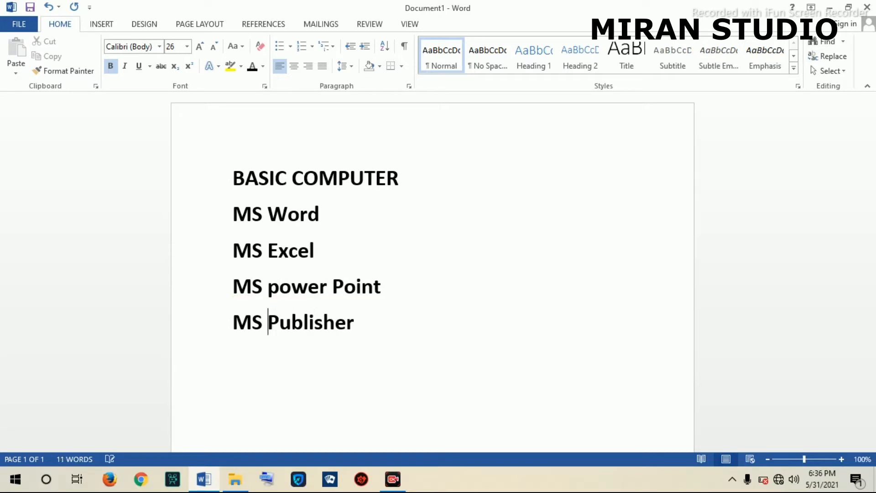
# - Add the line "Internet" after MS Publisher and start a new empty paragraph below it
pyautogui.press('Right')
pyautogui.press('Right')
pyautogui.press('Right')
pyautogui.press('Right')
pyautogui.press('Right')
pyautogui.press('Right')
pyautogui.press('Right')
pyautogui.press('Right')
pyautogui.press('Right')
pyautogui.press('Return')
pyautogui.write('inte')
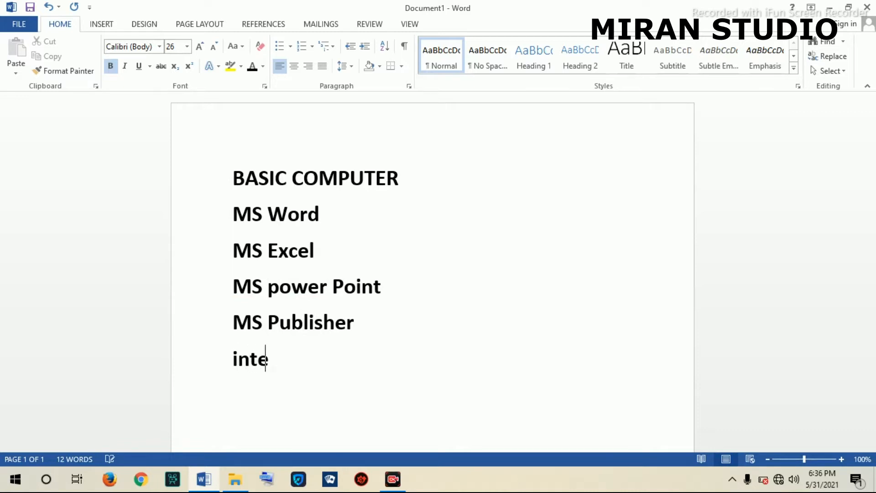
pyautogui.write('rnet')
pyautogui.press('Return')
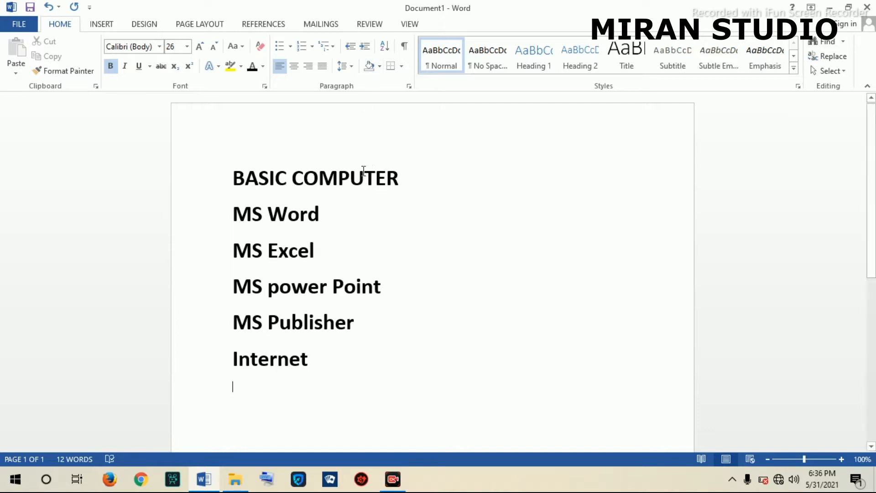
# - Reduce the lines from MS Word to Internet to font size 24 and remove their bold formatting
pyautogui.click(232, 213)
pyautogui.moveTo(232, 213); pyautogui.dragTo(352, 354)
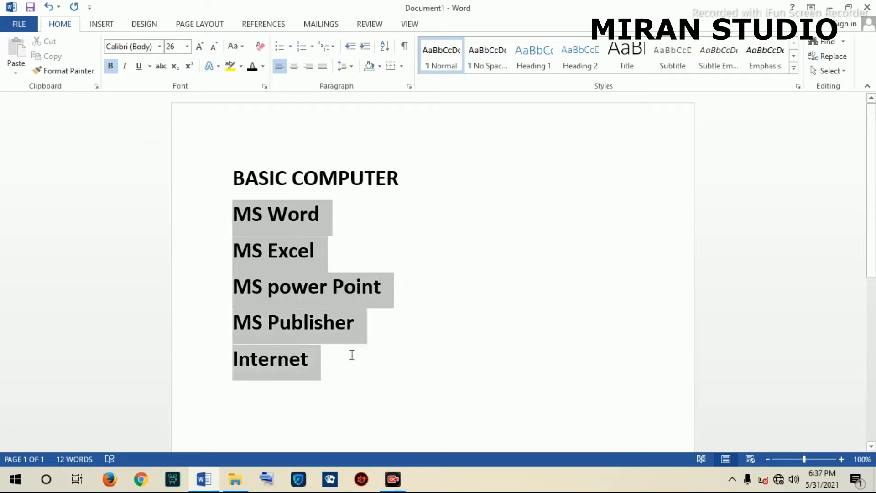
pyautogui.click(213, 48)
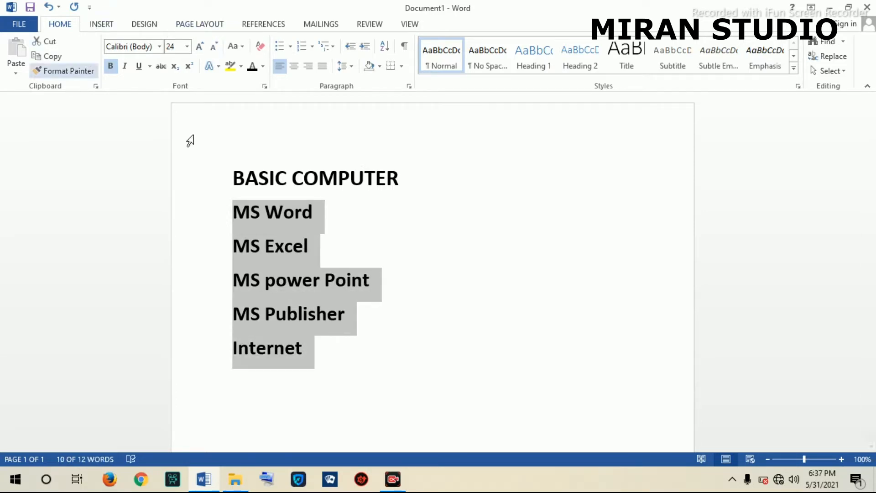
pyautogui.click(110, 66)
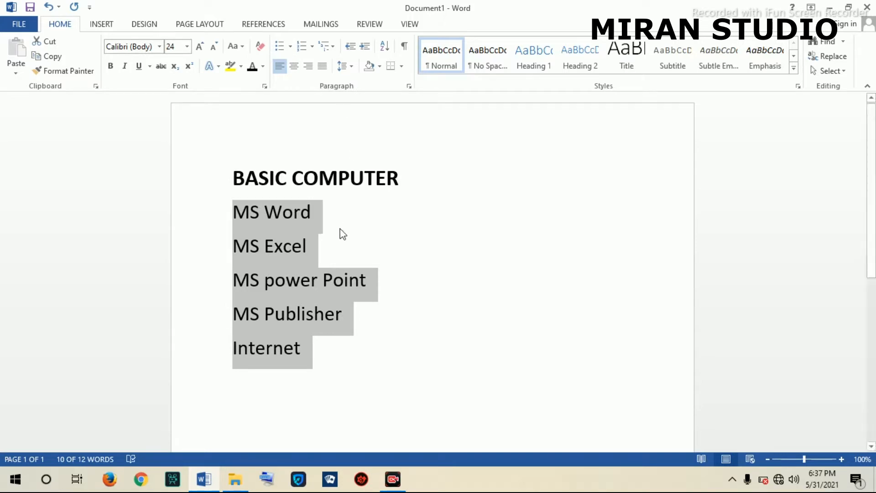
# - Insert the lines "Home", "Insert" and "design" as separate paragraphs between MS Word and MS Excel
pyautogui.click(322, 215)
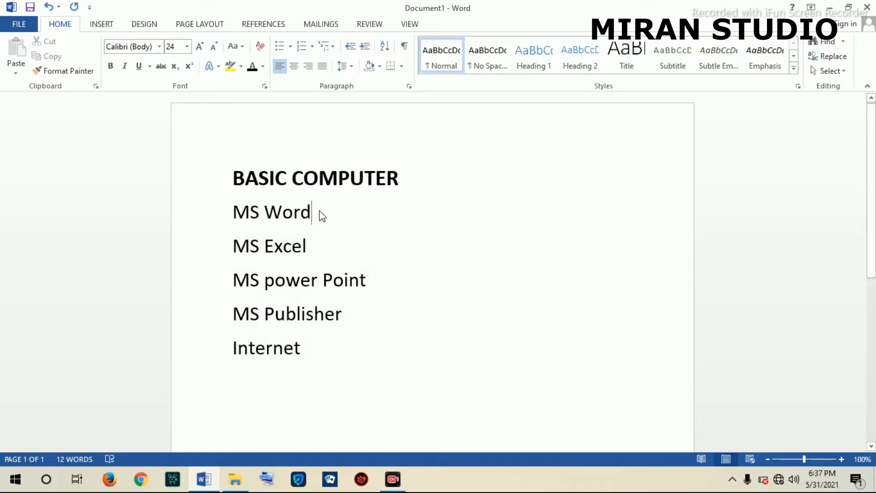
pyautogui.press('Return')
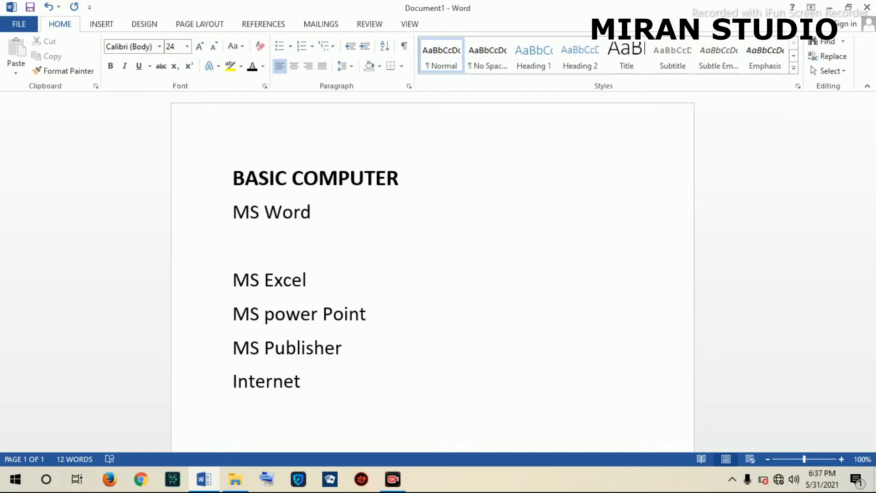
pyautogui.write('home')
pyautogui.press('Return')
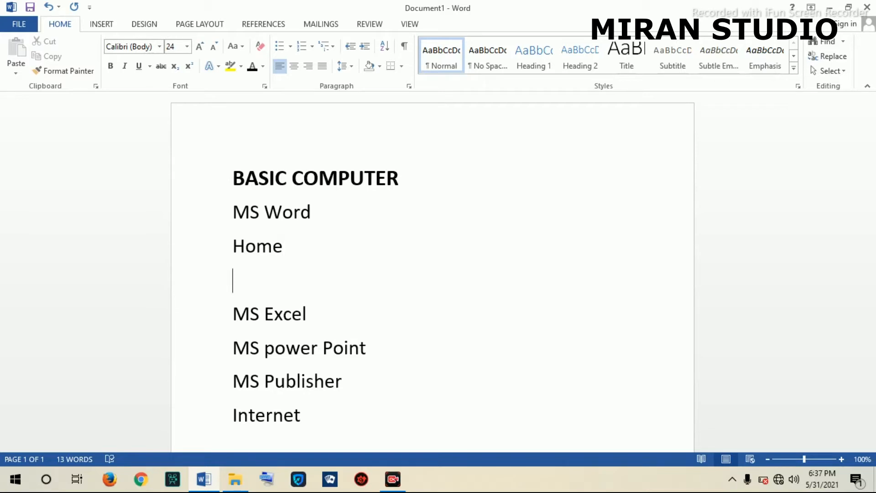
pyautogui.write('insert')
pyautogui.press('Return')
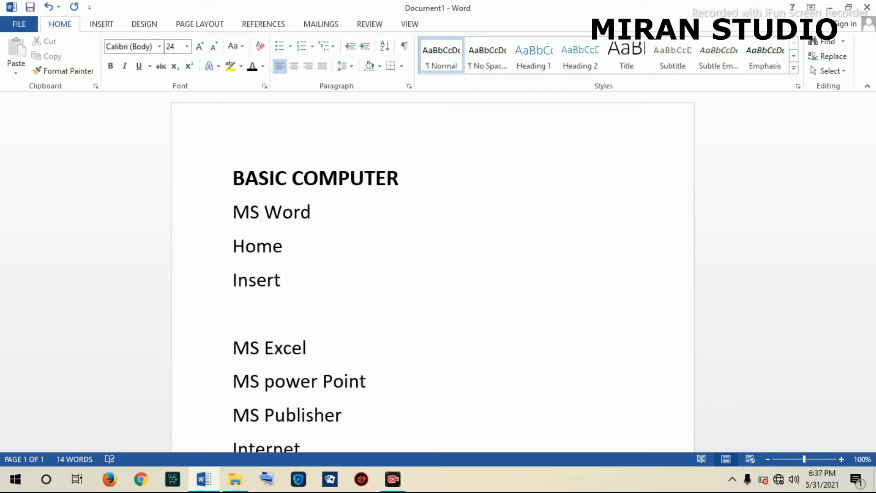
pyautogui.write('desing')
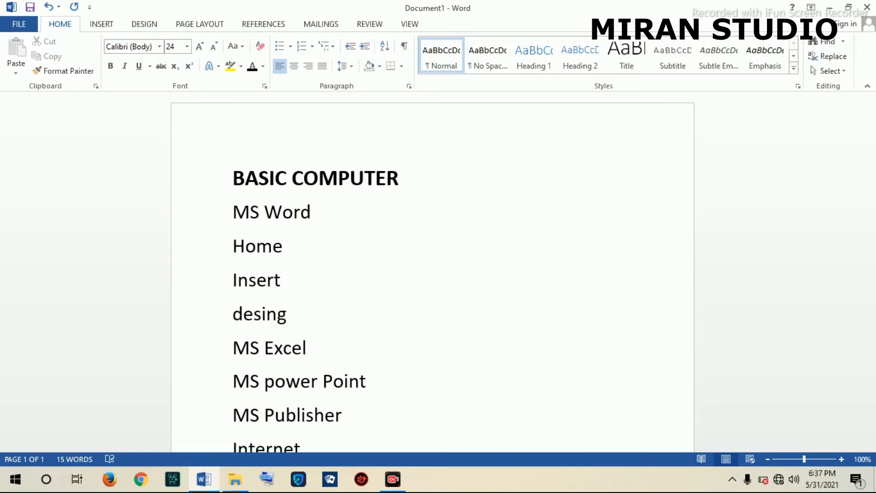
pyautogui.press('BackSpace')
pyautogui.press('BackSpace')
pyautogui.write('gn')
# - Reduce the Home, Insert and design lines to font size 20
pyautogui.click(234, 245)
pyautogui.keyDown('shift'); pyautogui.click(285, 306); pyautogui.keyUp('shift')
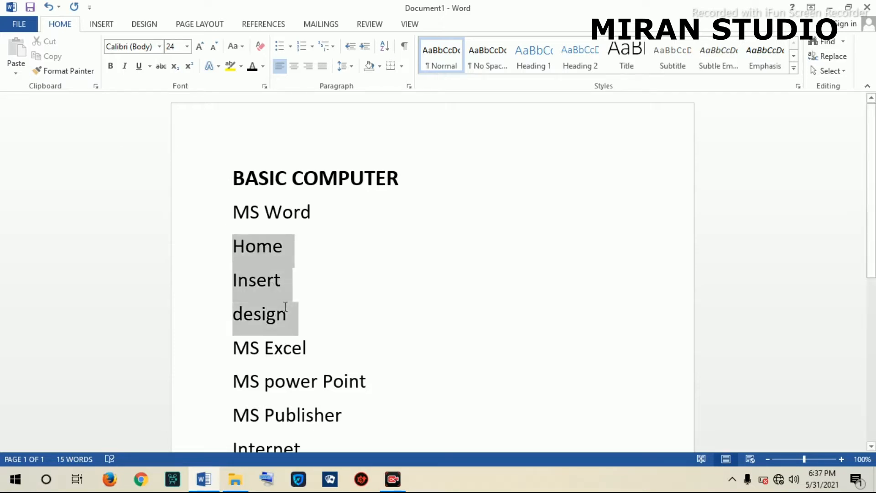
pyautogui.click(214, 47)
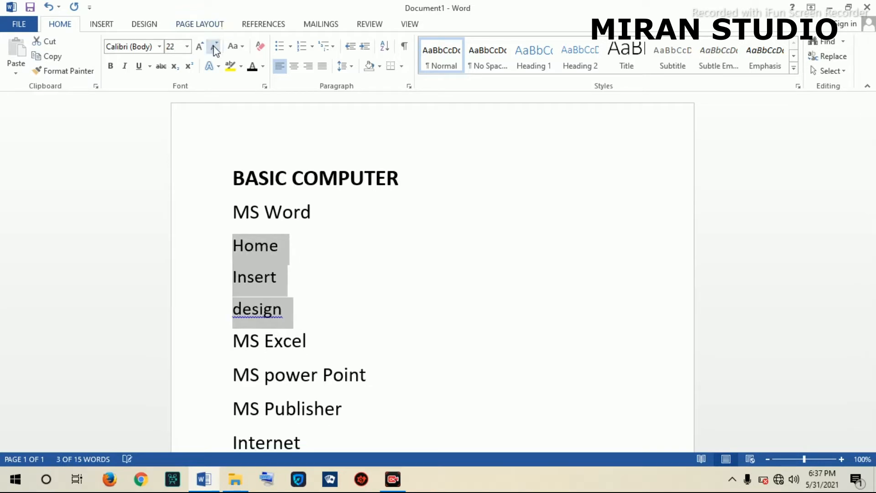
pyautogui.click(215, 47)
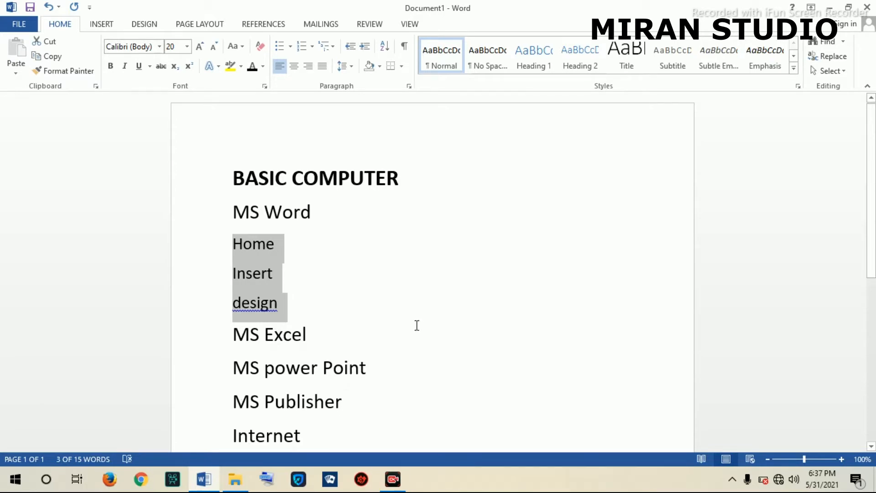
# - Apply solid round bullets to all lines from MS Word to Internet
pyautogui.click(333, 226)
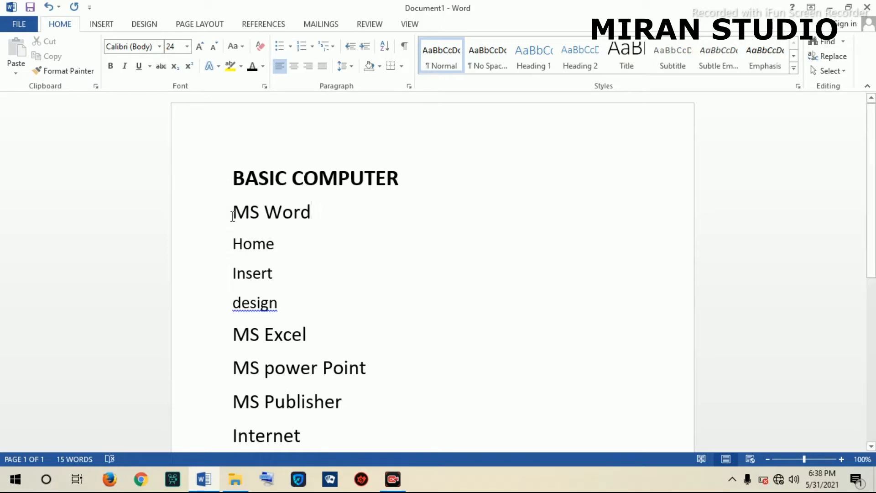
pyautogui.moveTo(233, 211); pyautogui.dragTo(310, 437)
pyautogui.click(280, 46)
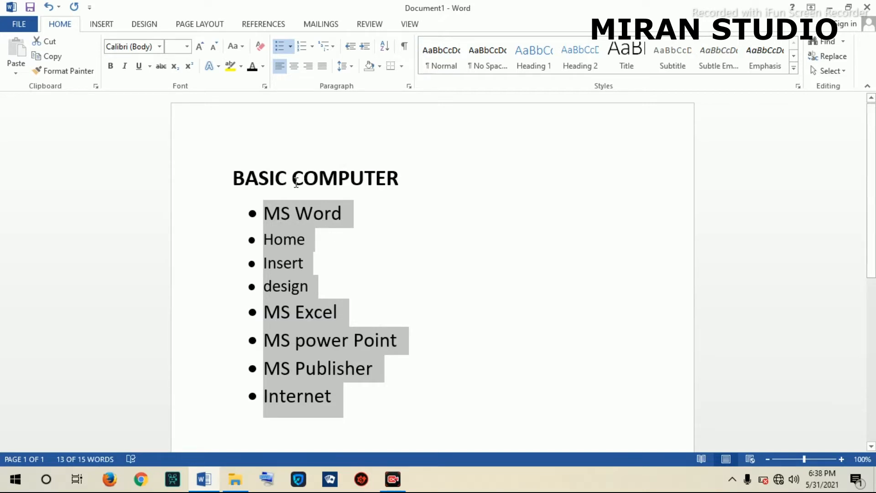
# - Try the multicoloured picture bullet and the four-diamond bullet on the selected list
pyautogui.click(290, 46)
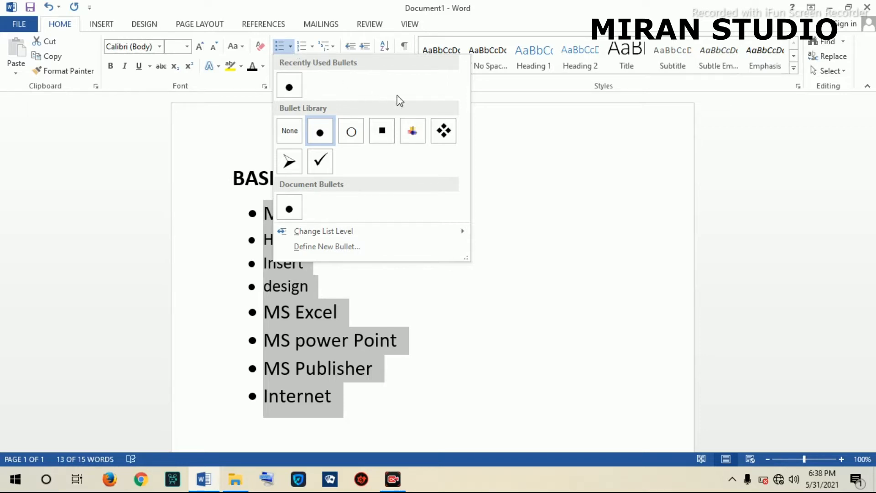
pyautogui.click(412, 131)
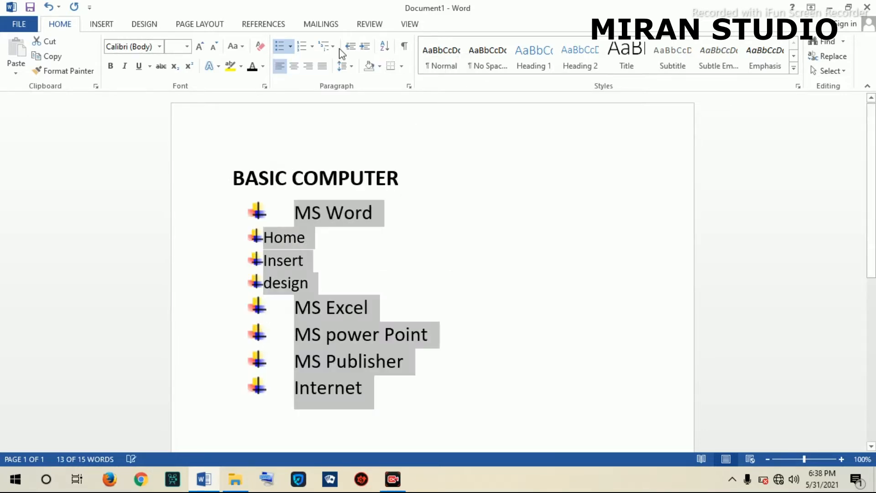
pyautogui.click(290, 46)
pyautogui.click(444, 129)
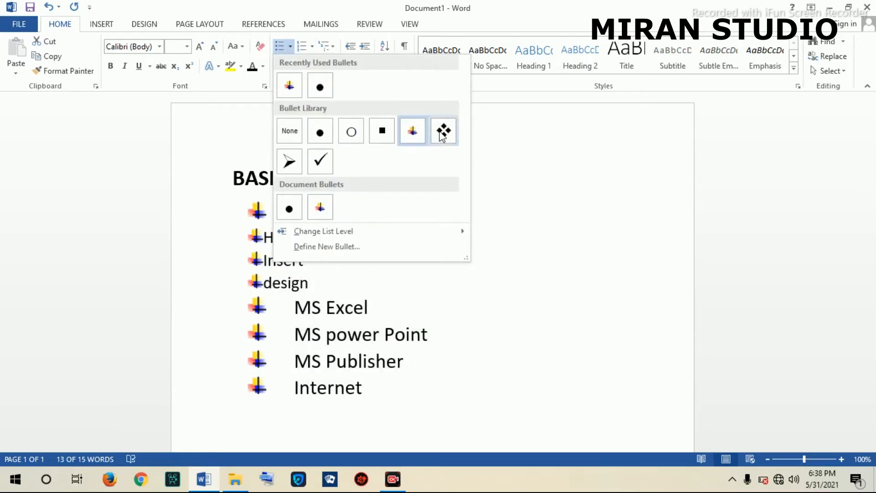
# - Define a new bullet from the Wingdings computer mouse symbol (character code 56) and apply it to the selected list
pyautogui.click(291, 46)
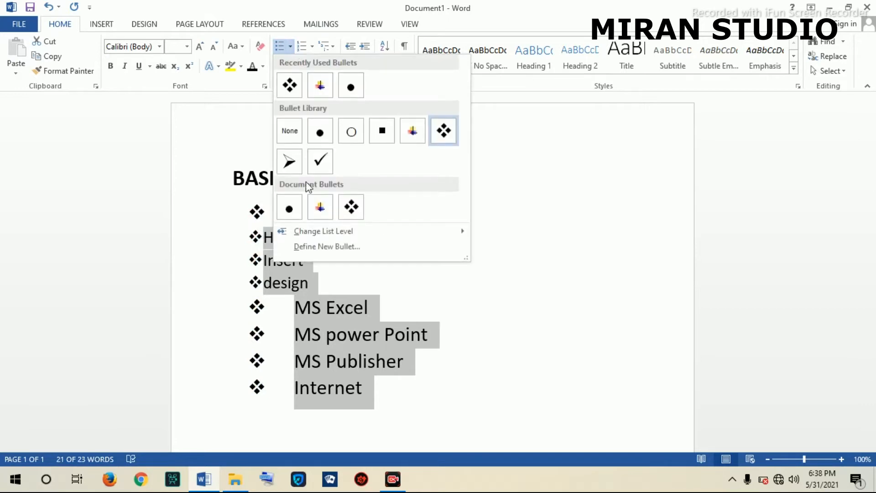
pyautogui.click(341, 247)
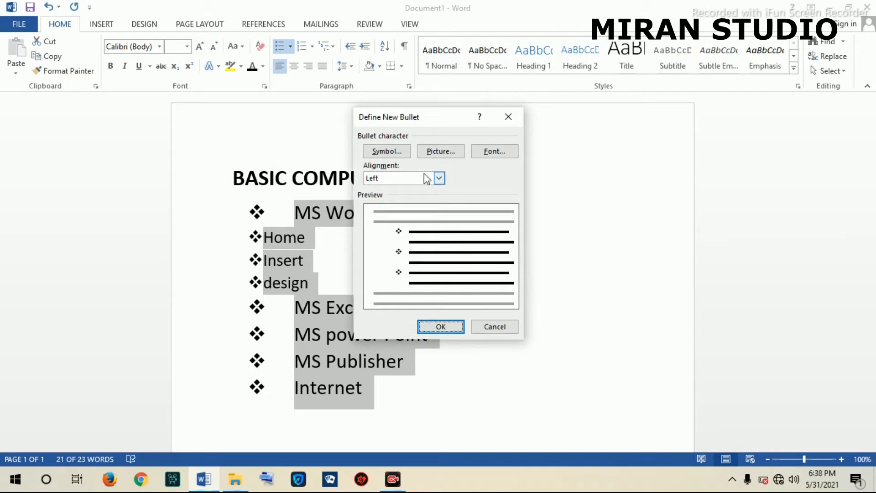
pyautogui.click(385, 151)
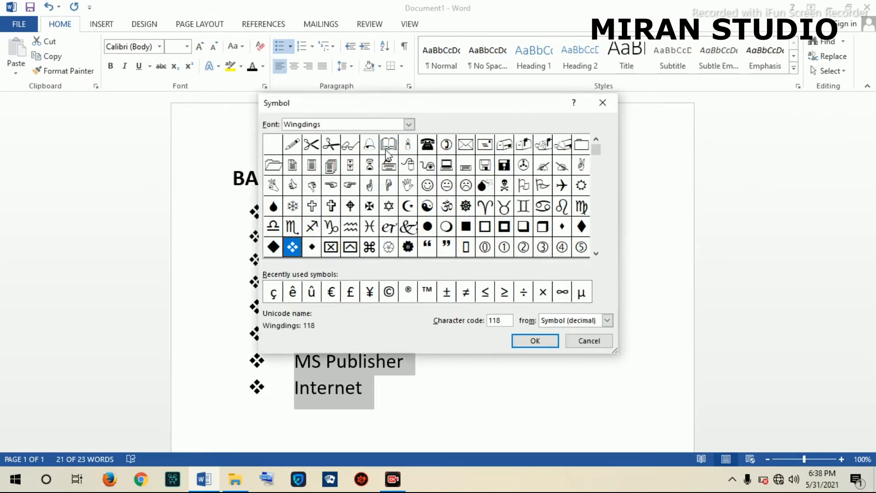
pyautogui.click(410, 167)
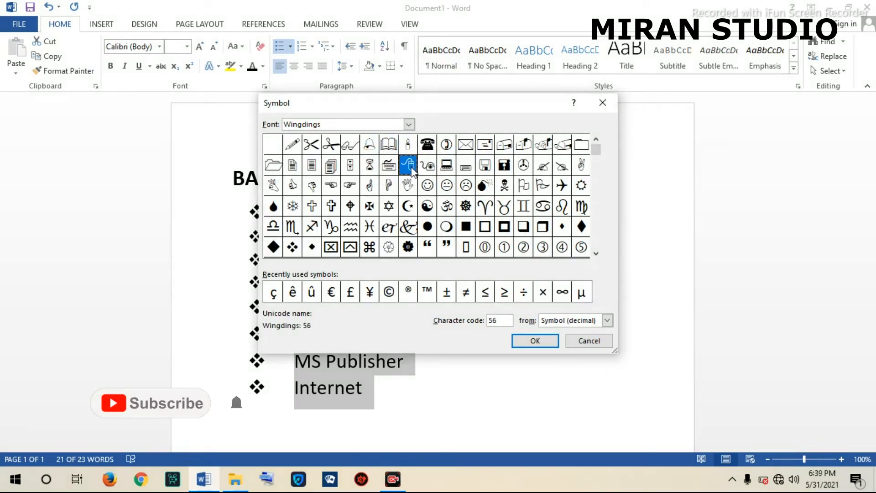
pyautogui.click(550, 342)
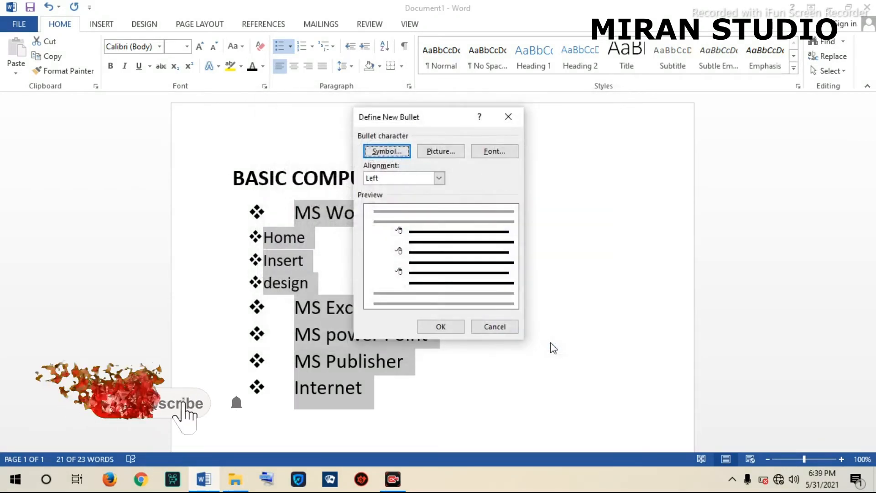
pyautogui.click(439, 326)
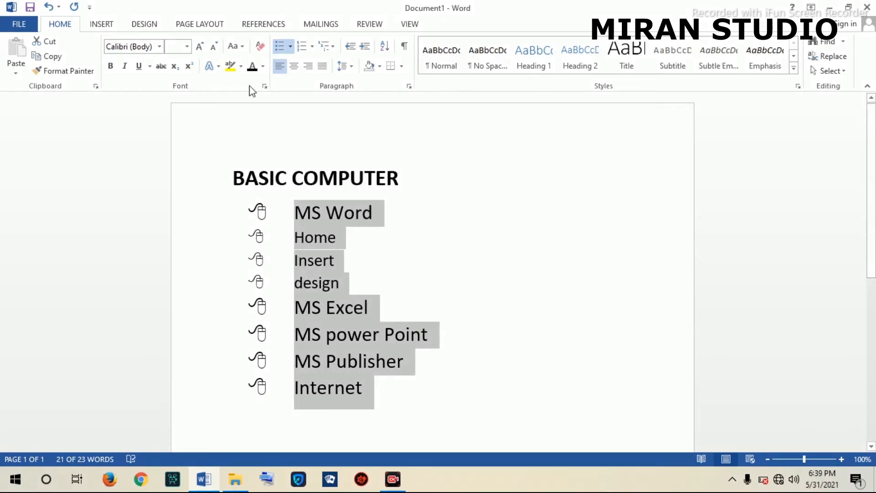
# - Define a new bullet from the Wingdings shadowed circle symbol (character code 109) and apply it to the selected list
pyautogui.click(291, 47)
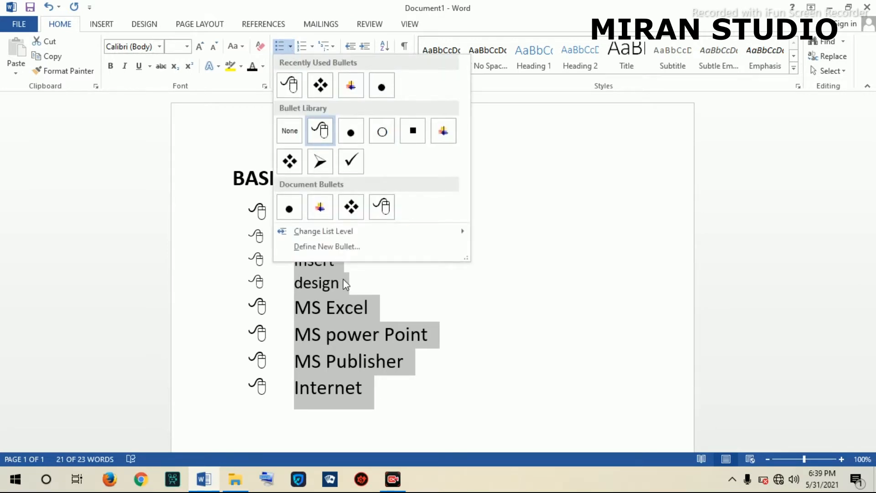
pyautogui.click(310, 247)
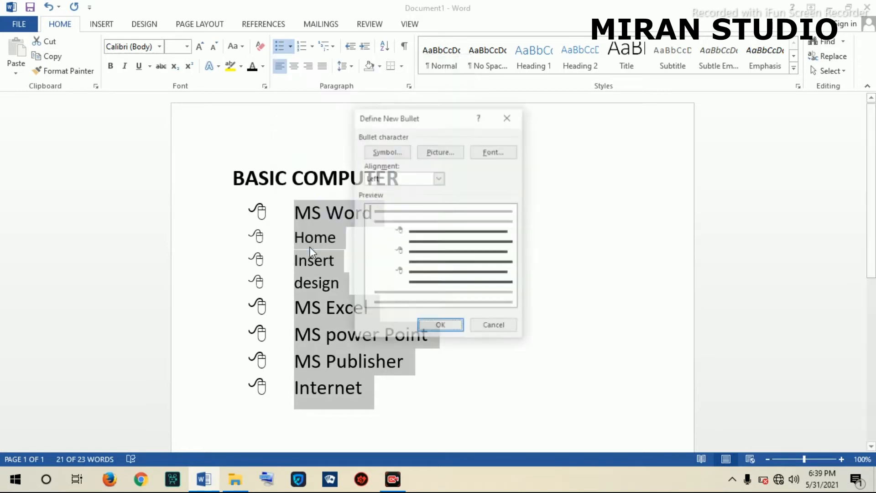
pyautogui.click(380, 153)
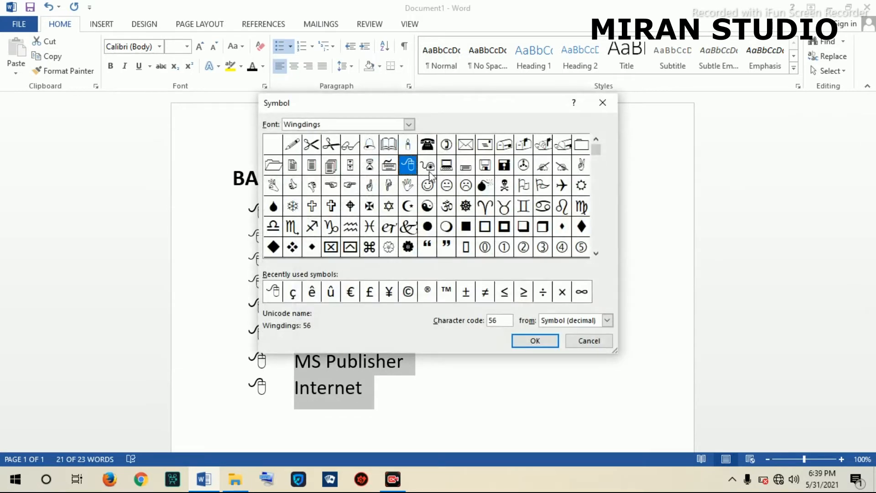
pyautogui.click(428, 145)
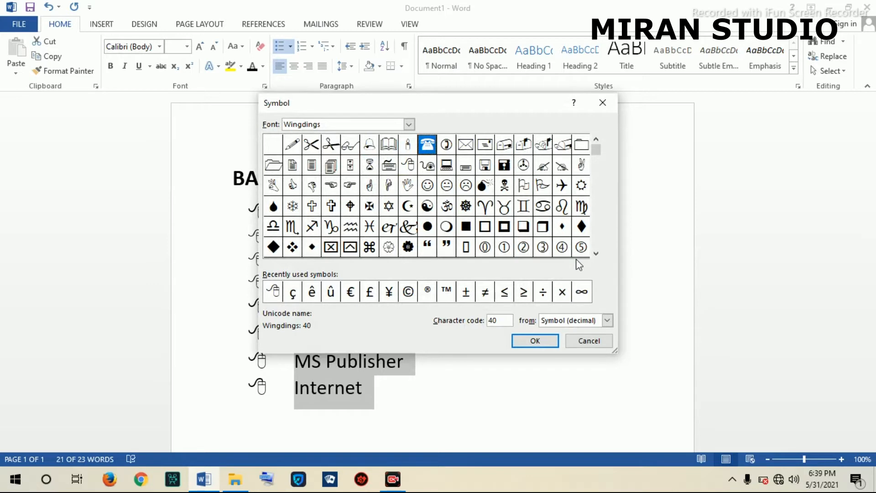
pyautogui.click(596, 254)
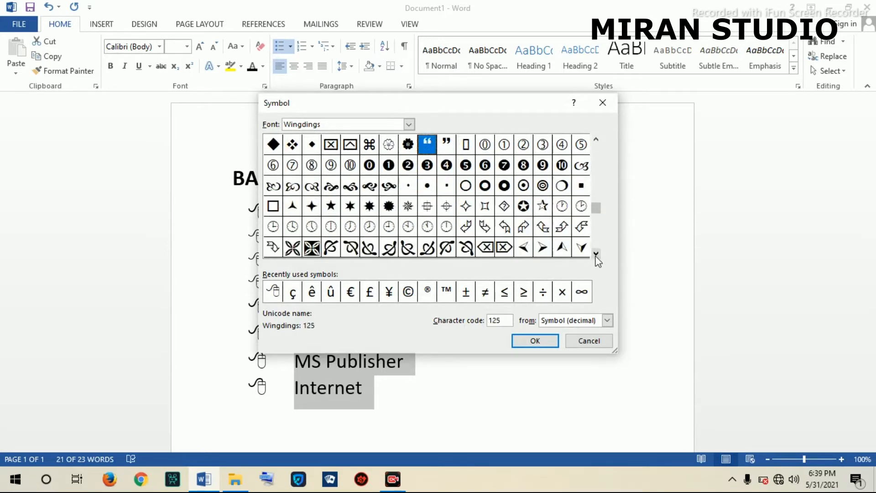
pyautogui.click(596, 257)
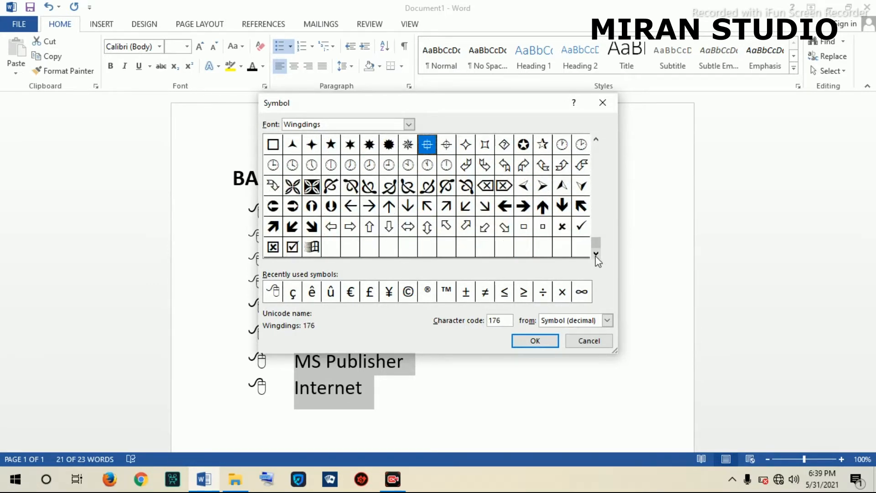
pyautogui.click(595, 143)
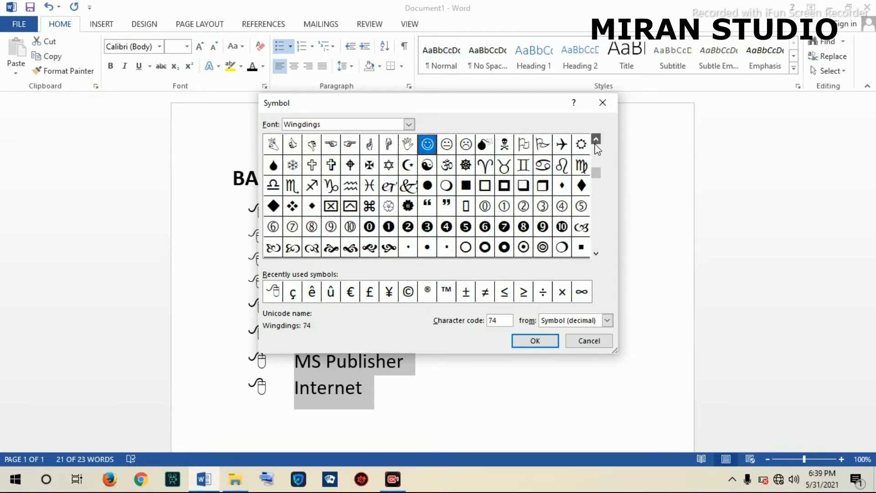
pyautogui.click(596, 142)
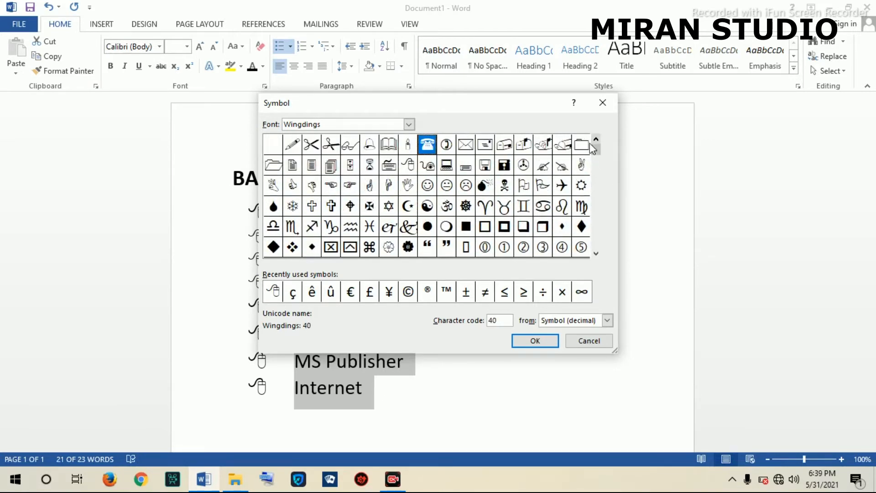
pyautogui.click(447, 226)
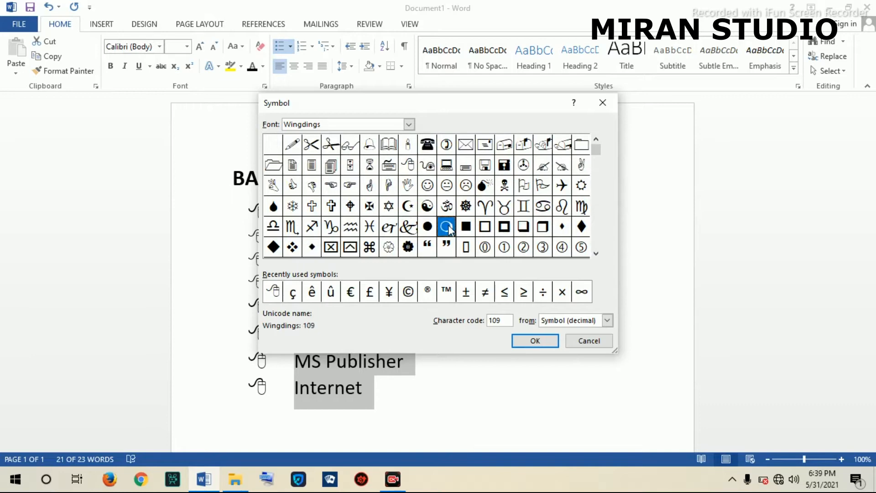
pyautogui.click(543, 343)
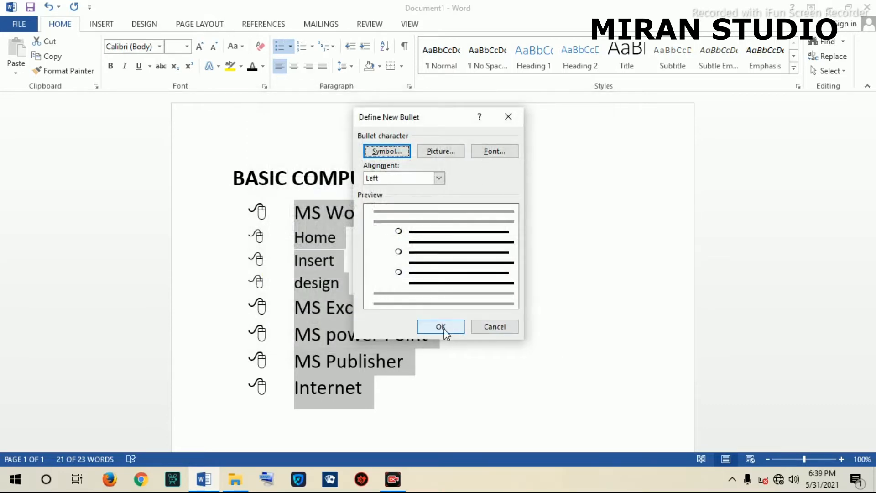
pyautogui.click(441, 327)
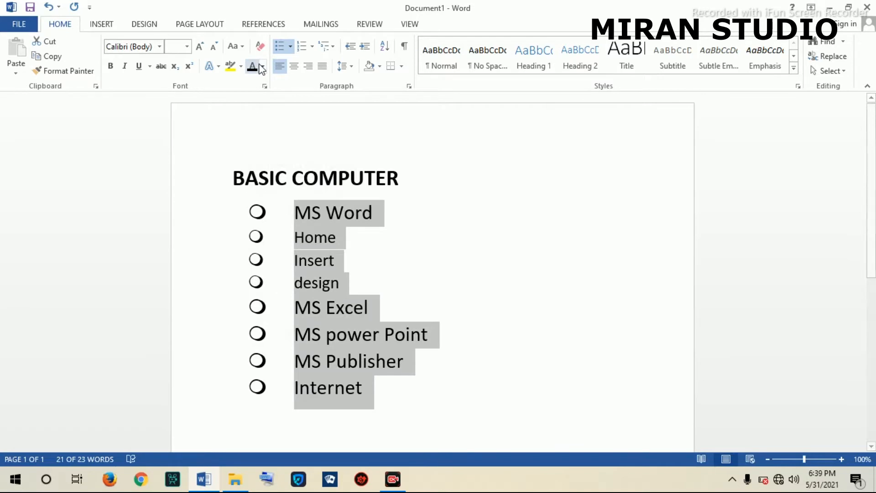
# - Start defining a picture bullet in offline mode and browse the Pictures subfolders, including Saved Pictures and 2021-05-06, for an image
pyautogui.click(291, 48)
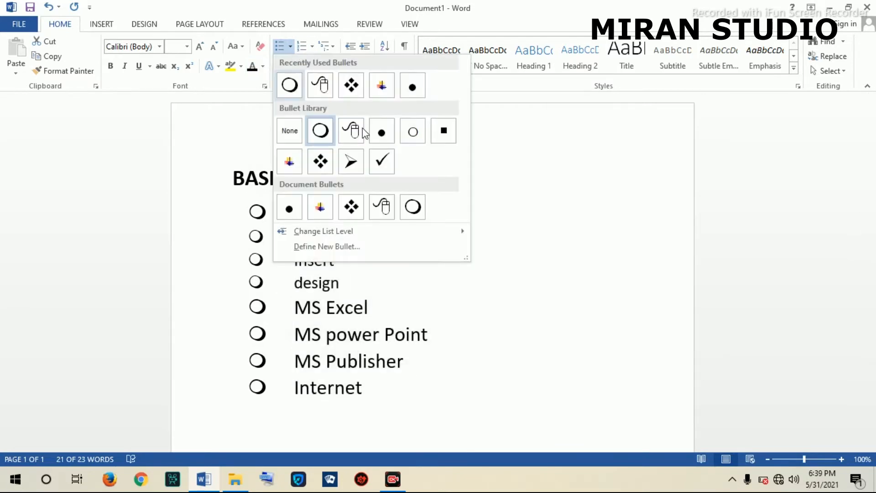
pyautogui.click(348, 249)
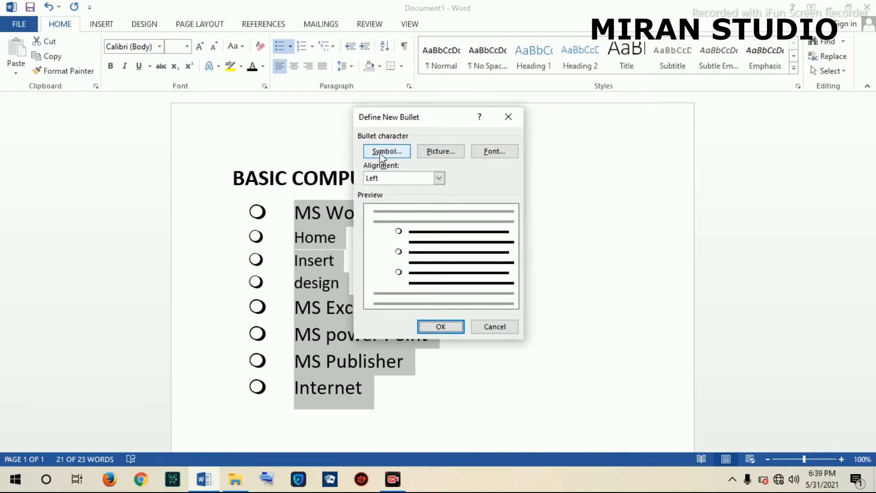
pyautogui.click(432, 155)
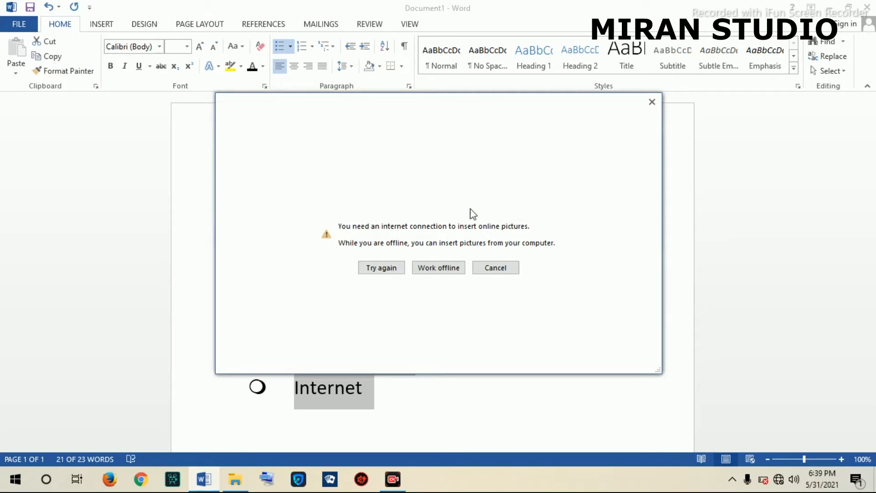
pyautogui.click(439, 269)
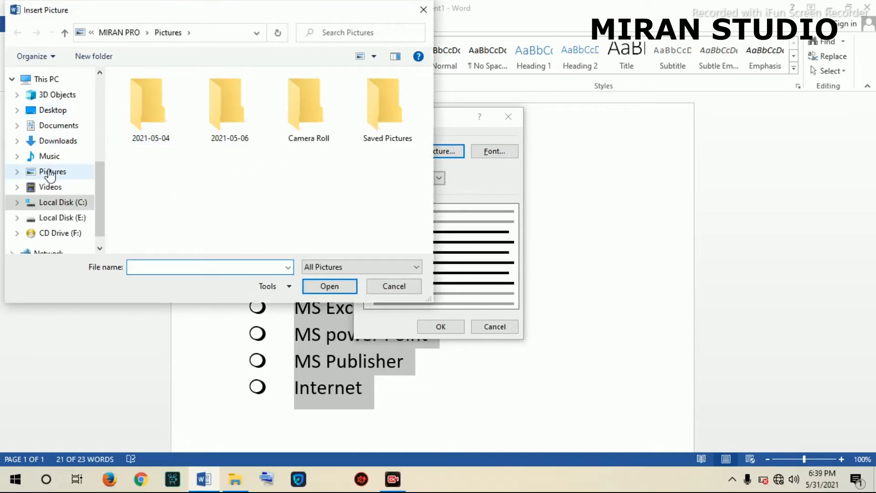
pyautogui.click(50, 173)
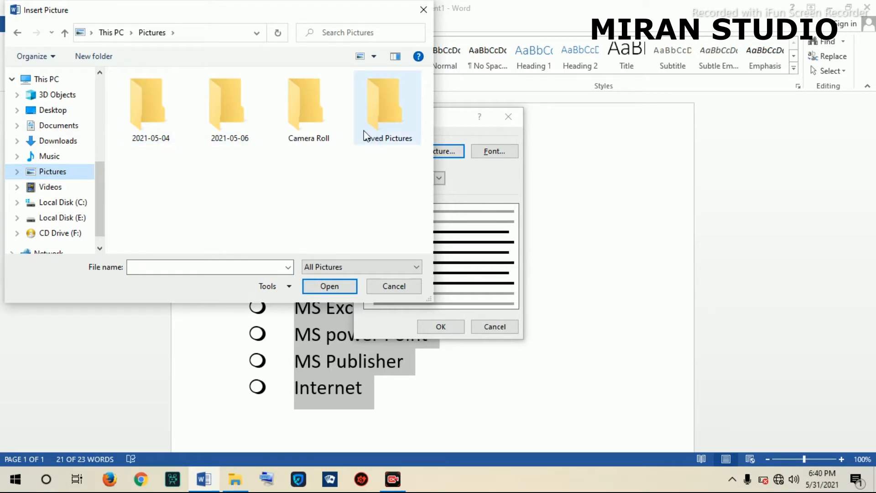
pyautogui.doubleClick(292, 128)
pyautogui.click(113, 33)
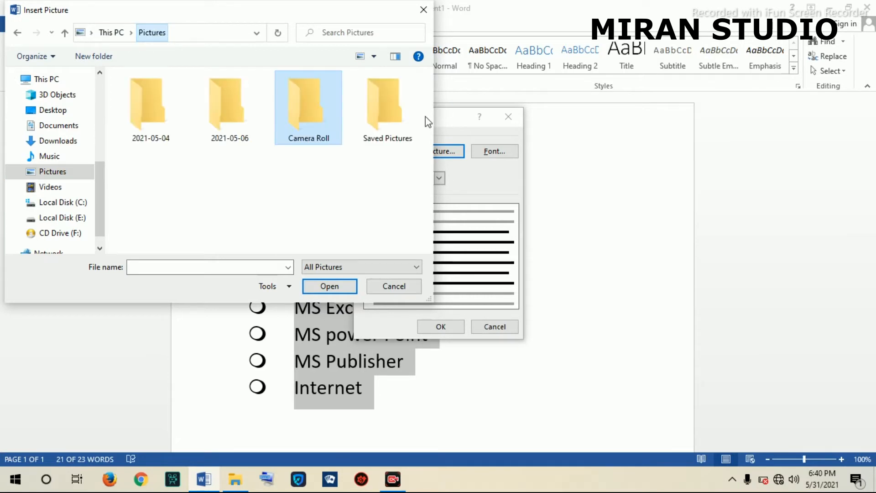
pyautogui.doubleClick(391, 117)
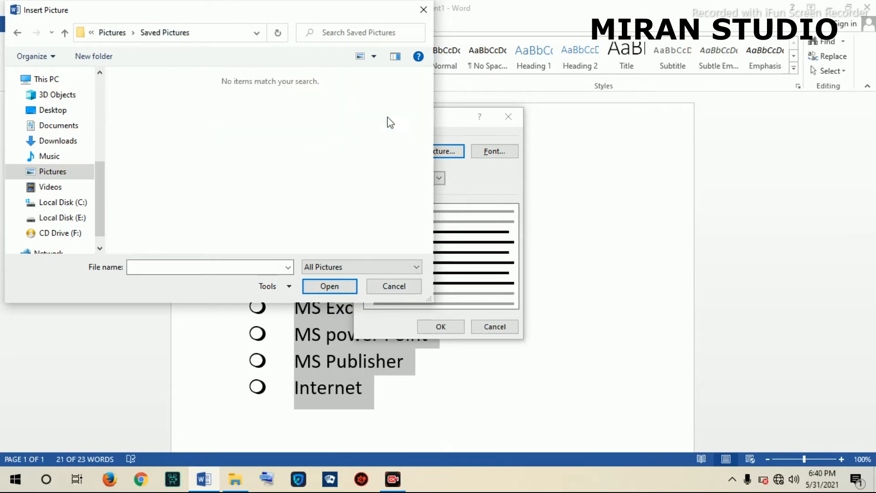
pyautogui.click(113, 33)
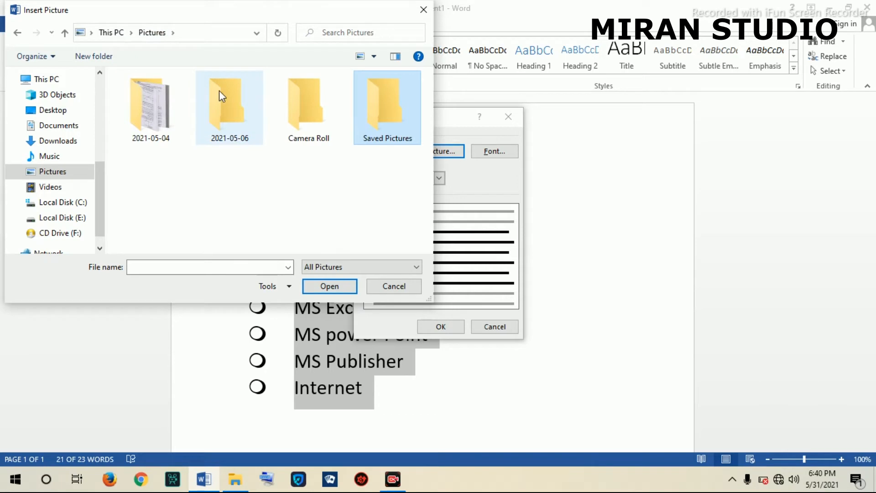
pyautogui.doubleClick(227, 99)
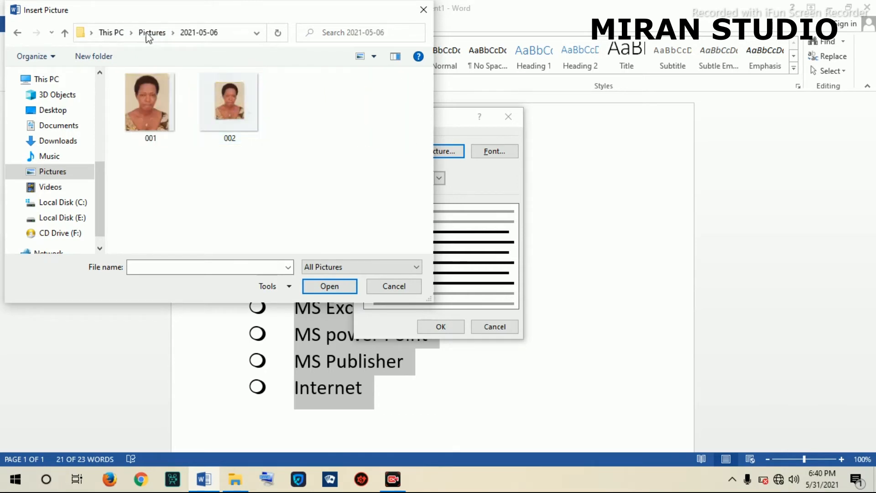
pyautogui.click(164, 37)
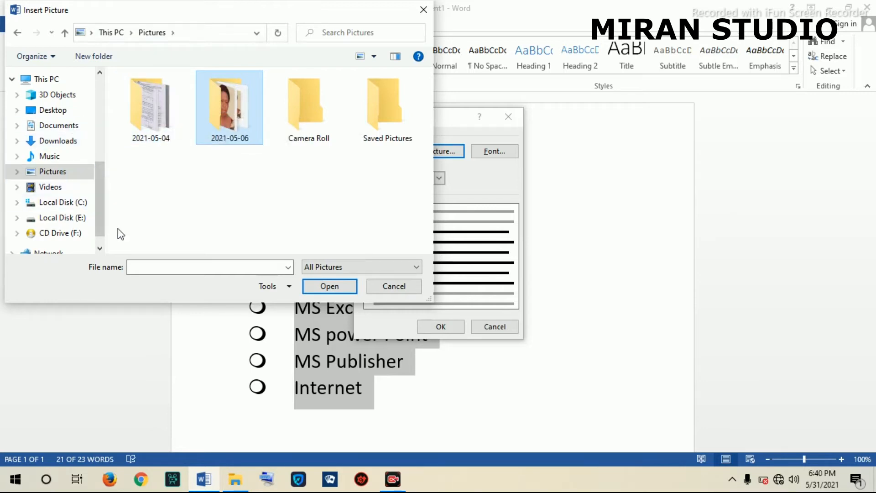
# - Look through the DESIGN folder on Local Disk (E:) for a bullet image and cancel the new bullet definition
pyautogui.click(62, 219)
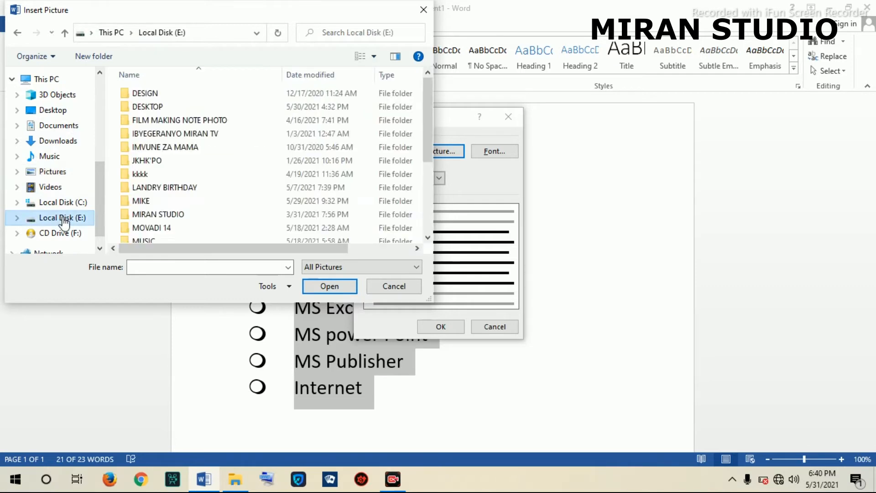
pyautogui.doubleClick(147, 93)
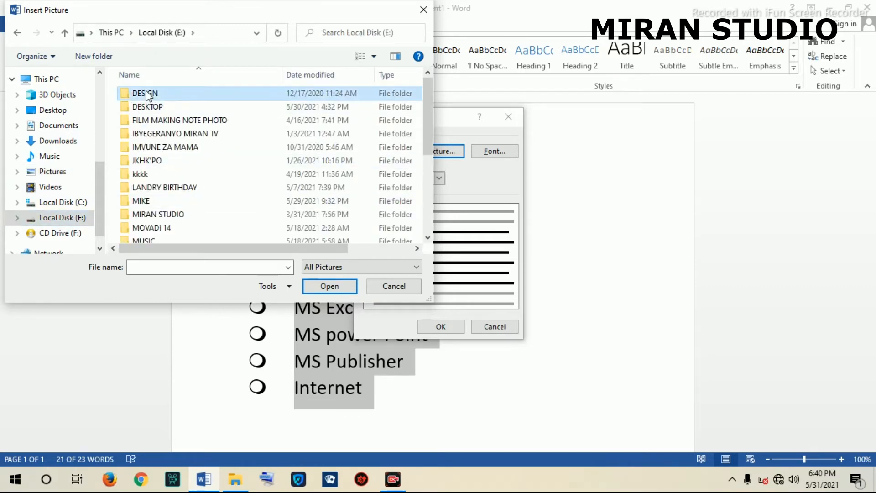
pyautogui.doubleClick(147, 94)
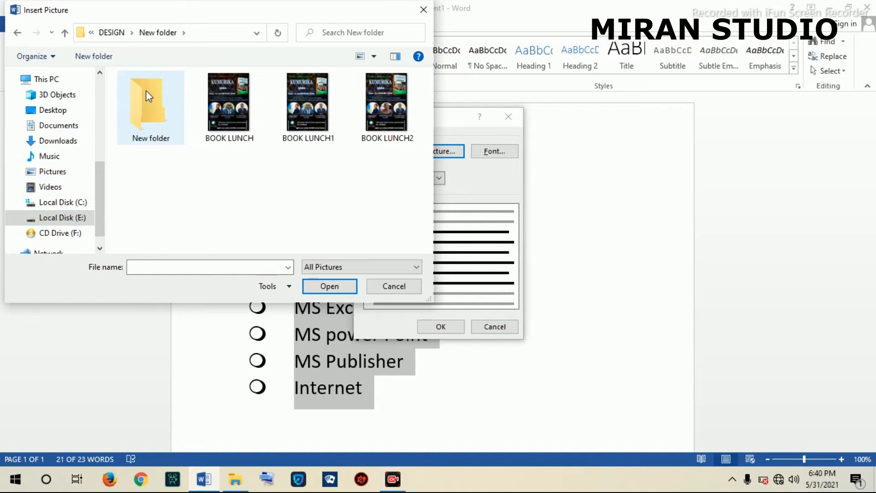
pyautogui.click(113, 34)
pyautogui.click(384, 292)
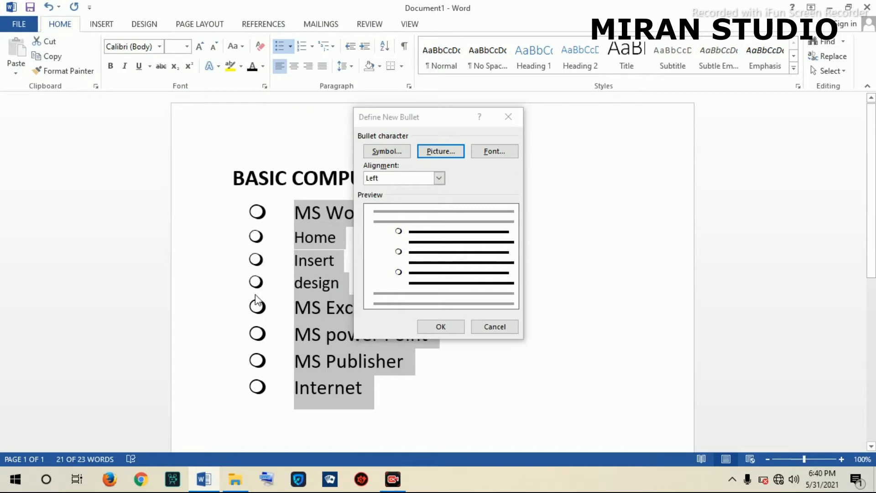
pyautogui.click(497, 328)
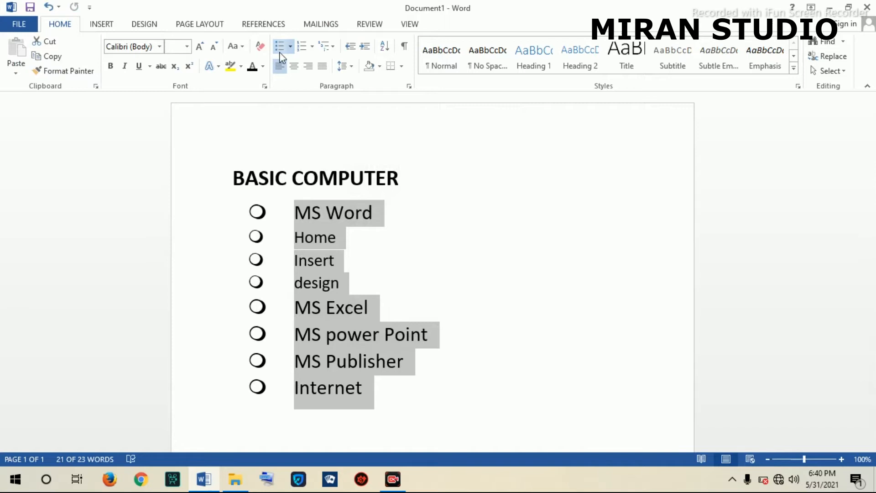
# - Replace the bullets on the lines from MS Word to Internet with 1. 2. 3. numbering and turn the numbering off again
pyautogui.click(302, 46)
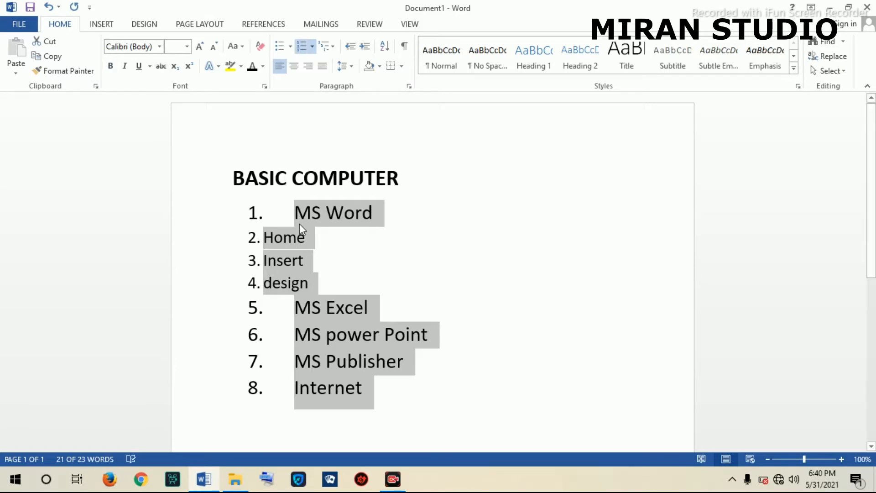
pyautogui.click(288, 206)
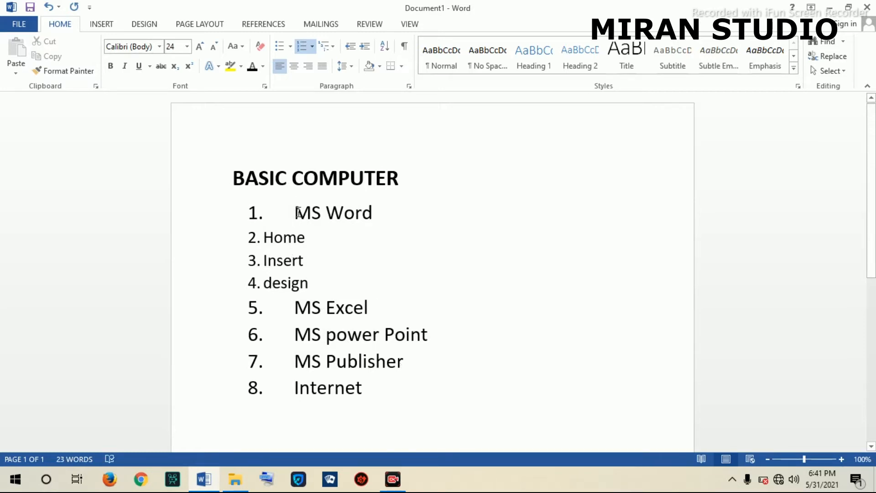
pyautogui.moveTo(297, 212); pyautogui.dragTo(409, 384)
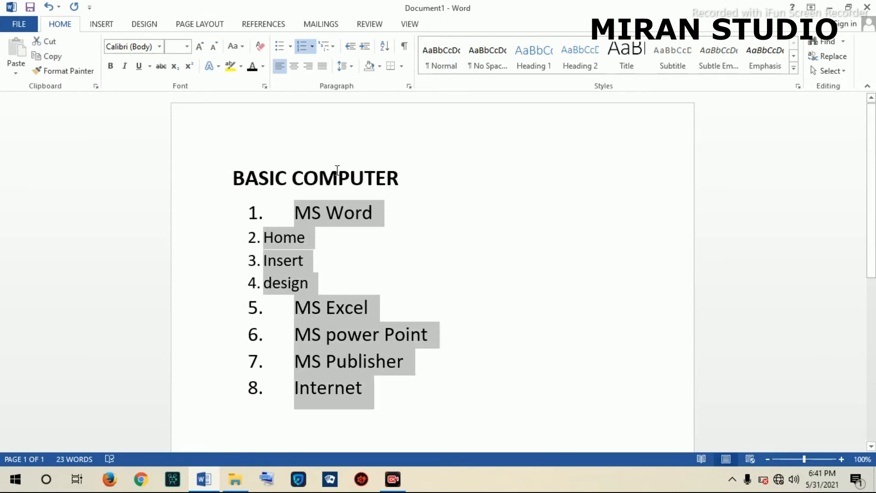
pyautogui.click(301, 46)
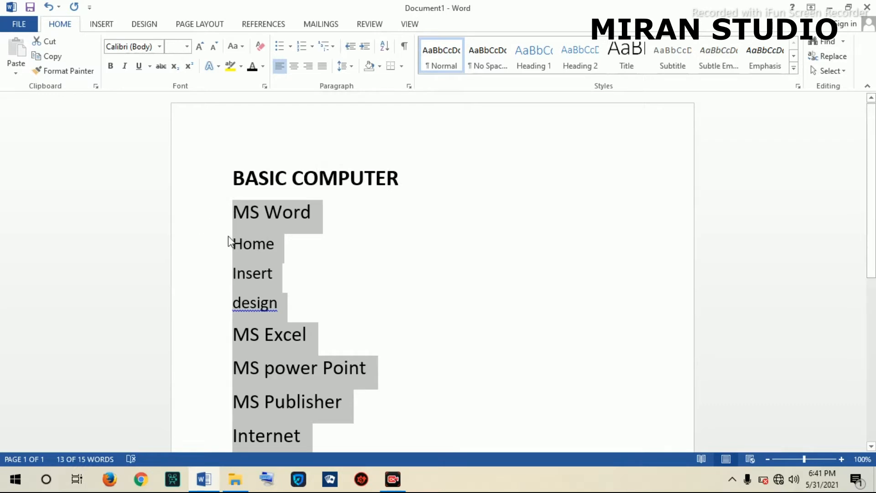
# - Add the lines "Bold" and "italic" below the Home line
pyautogui.click(246, 247)
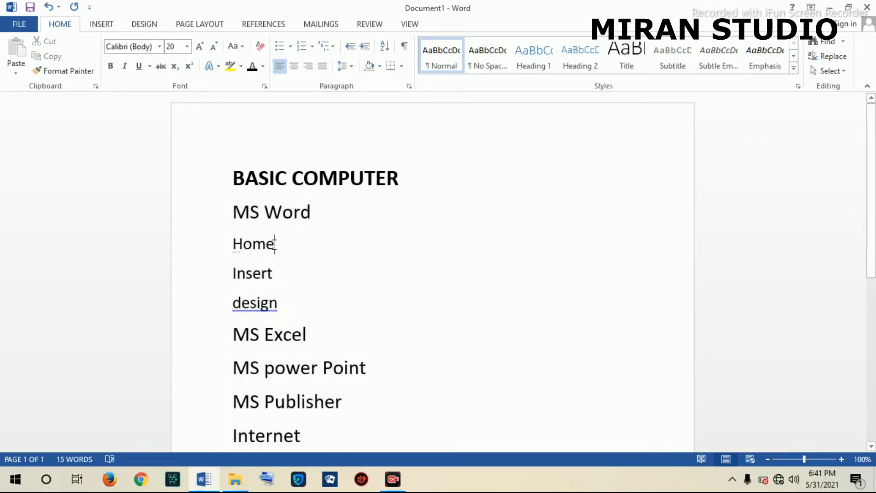
pyautogui.press('Return')
pyautogui.write('b')
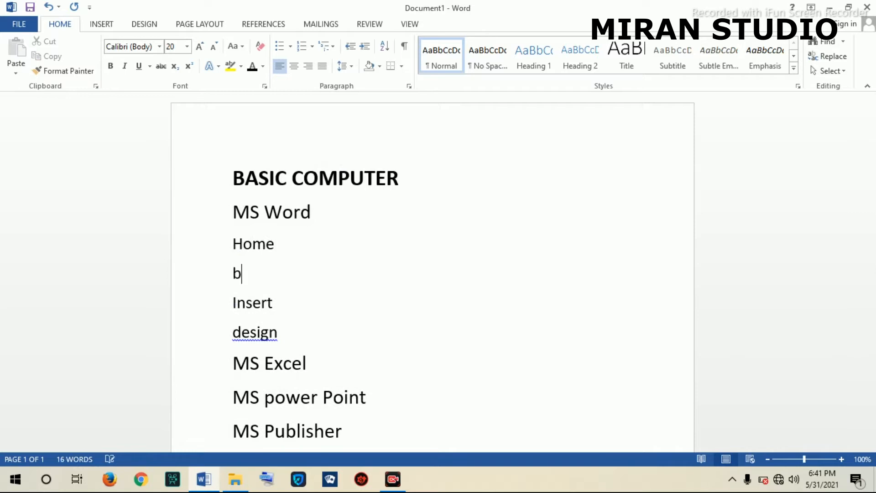
pyautogui.write('old')
pyautogui.press('Return')
pyautogui.write('i')
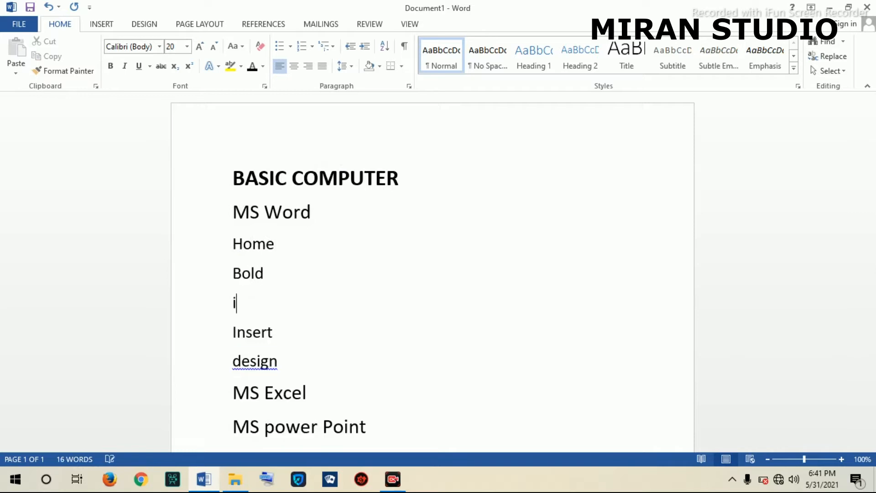
pyautogui.write('talic')
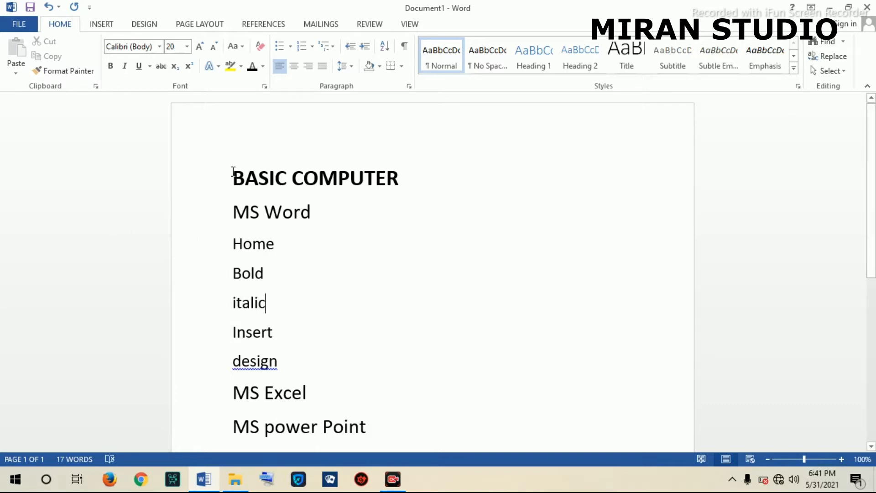
# - Apply 1. 2. 3. numbering to all the lines from MS Word through Internet
pyautogui.moveTo(269, 244); pyautogui.dragTo(360, 424)
pyautogui.moveTo(398, 444); pyautogui.dragTo(386, 402)
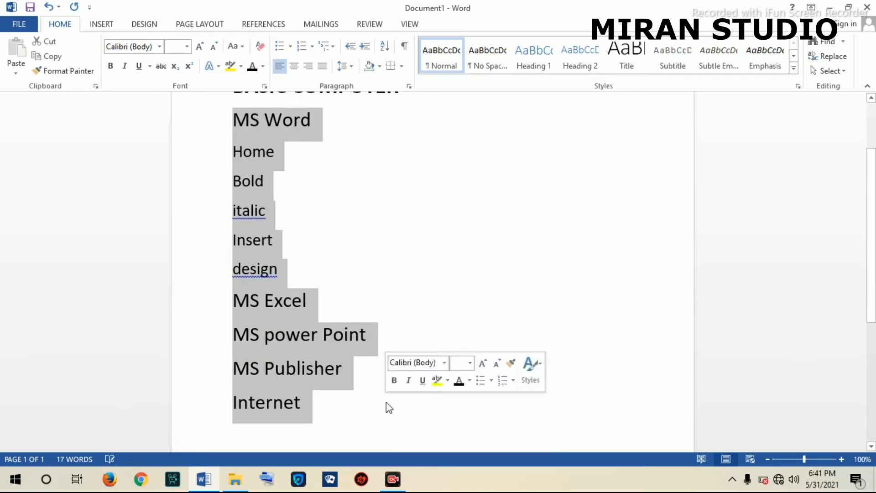
pyautogui.click(302, 51)
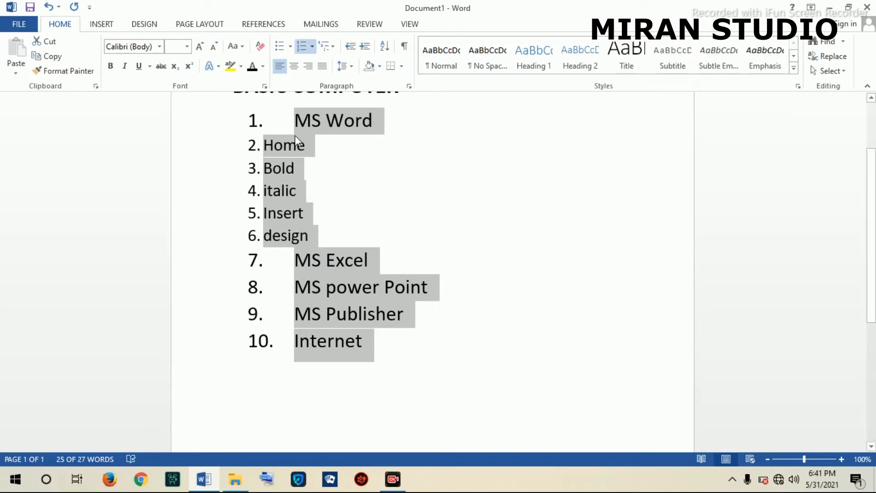
pyautogui.click(272, 145)
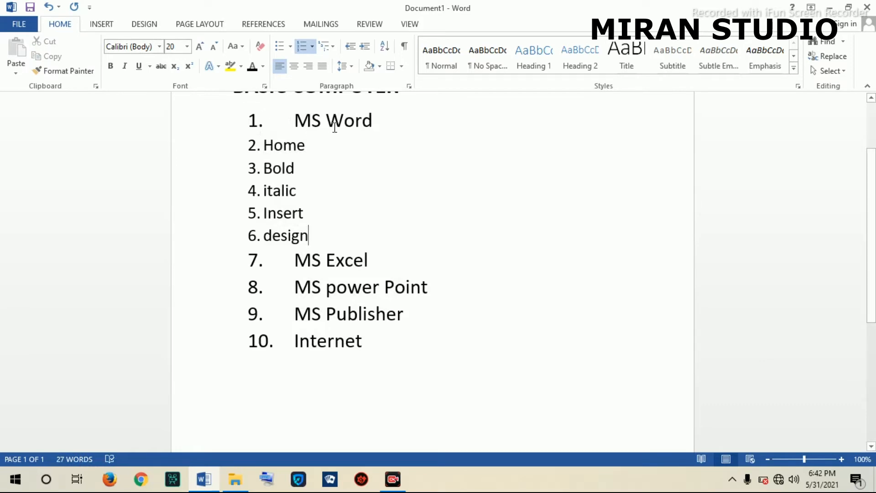
# - Demote the lines from Home through design one list level so they are lettered a., b., c. under MS Word
pyautogui.moveTo(263, 145); pyautogui.dragTo(310, 229)
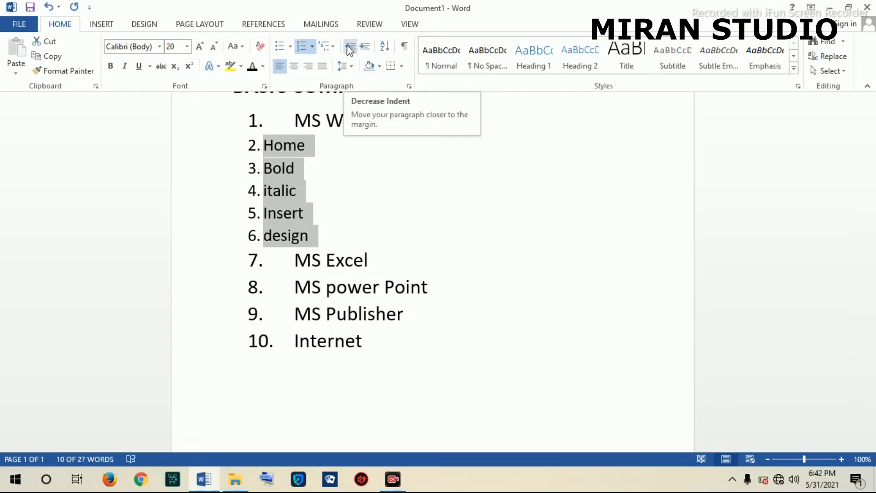
pyautogui.click(364, 49)
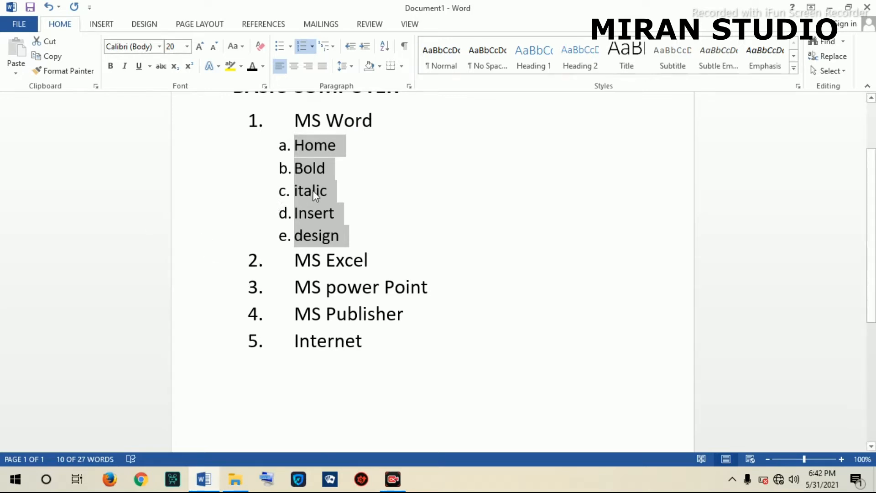
pyautogui.click(306, 149)
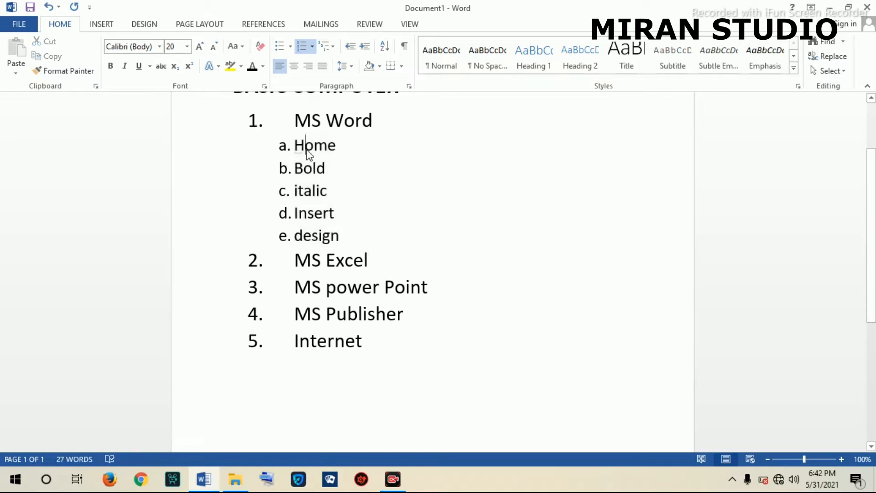
# - Demote the Bold and italic lines one more list level so they are numbered i. and ii. under Home
pyautogui.click(295, 169)
pyautogui.moveTo(295, 169); pyautogui.dragTo(343, 195)
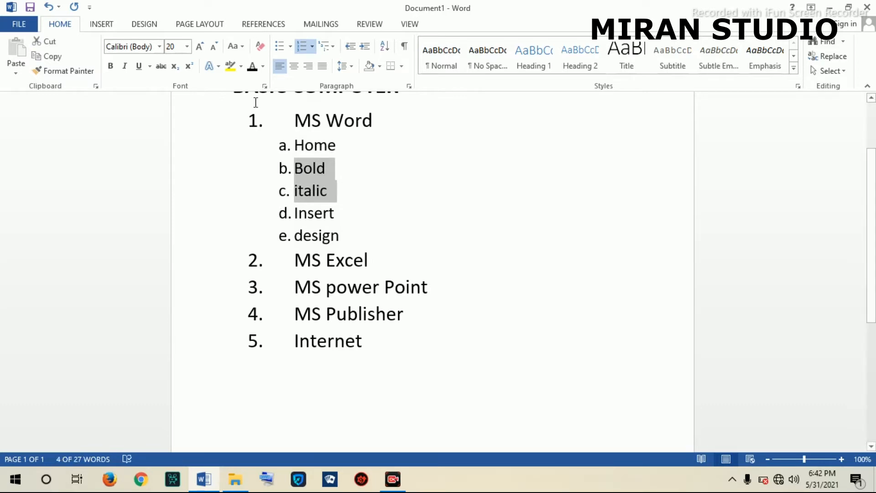
pyautogui.click(365, 48)
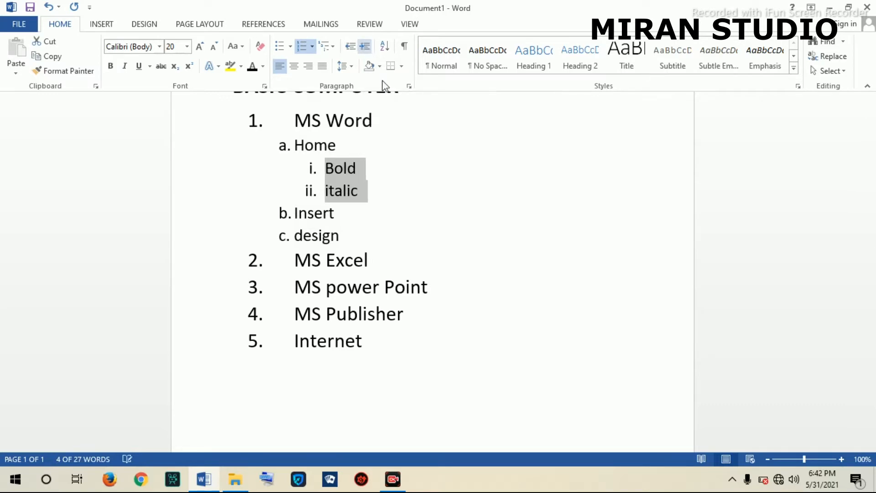
pyautogui.click(349, 168)
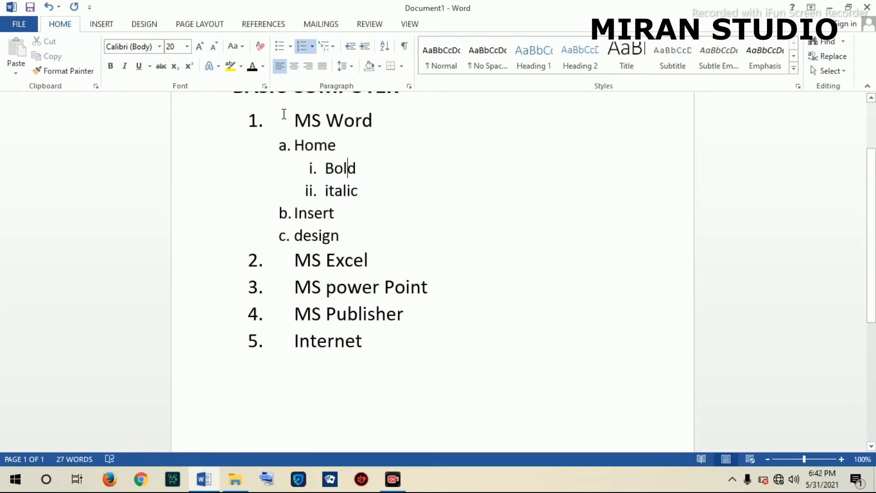
pyautogui.click(296, 125)
pyautogui.doubleClick(324, 145)
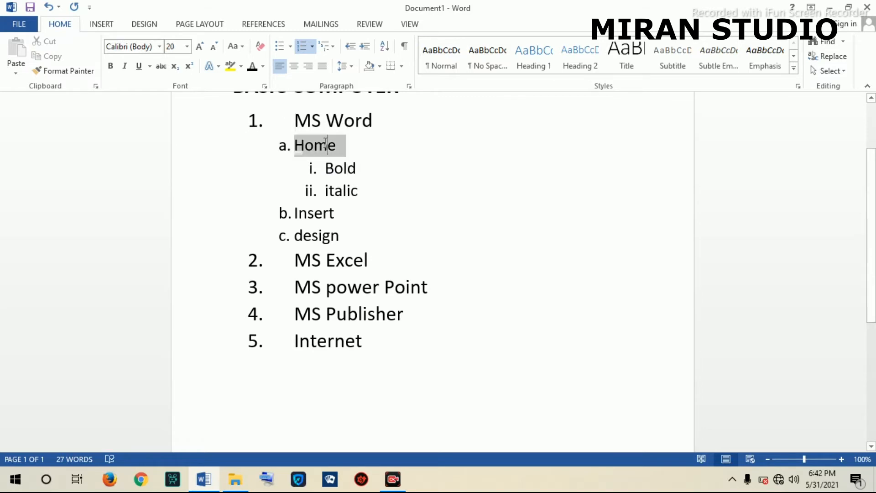
pyautogui.click(340, 165)
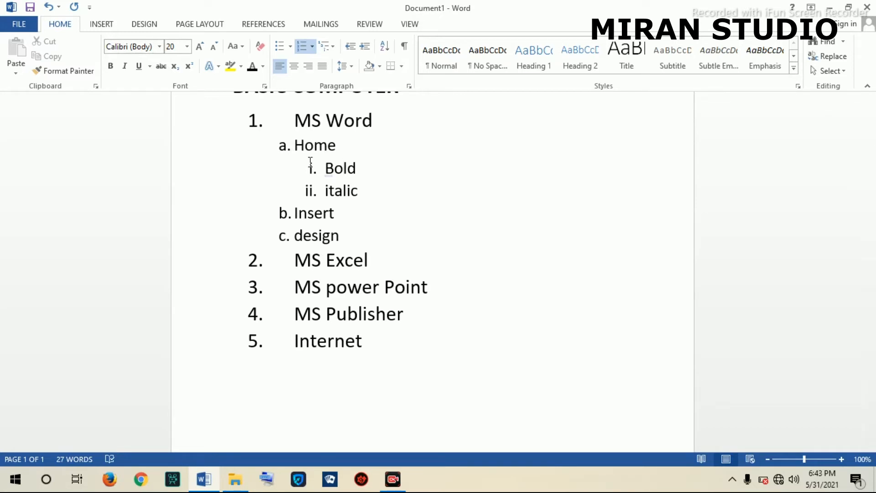
# - Change the whole list to the multilevel format 1., 1.1., 1.1.1. from the list library
pyautogui.click(334, 47)
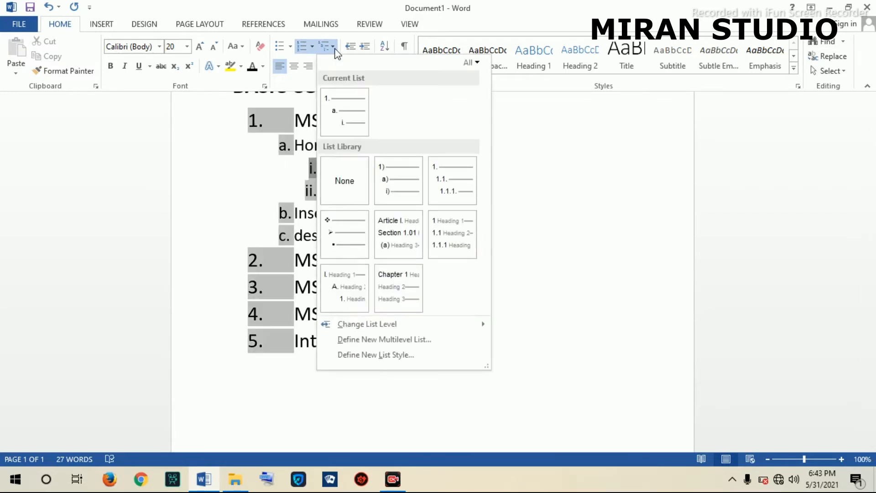
pyautogui.moveTo(343, 113)
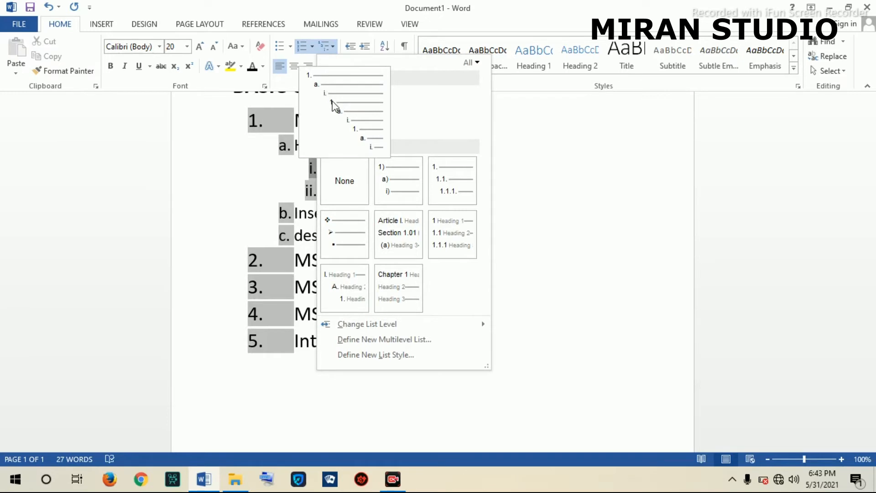
pyautogui.moveTo(402, 186)
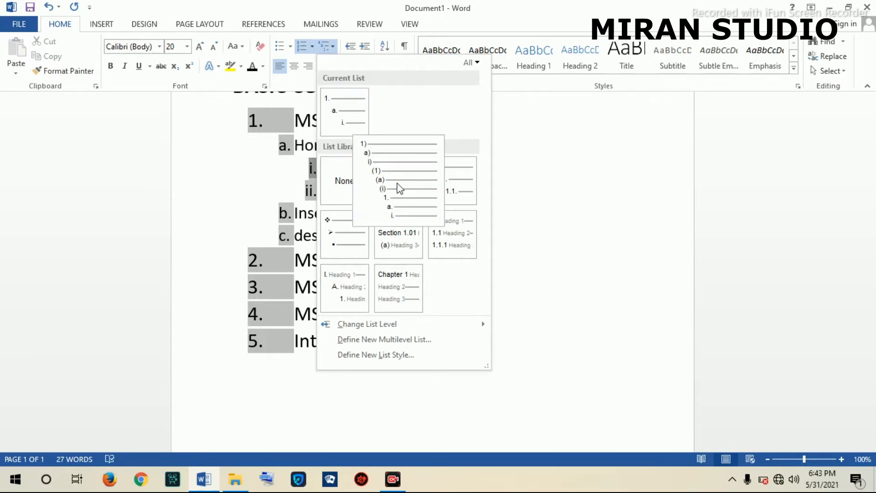
pyautogui.moveTo(456, 185)
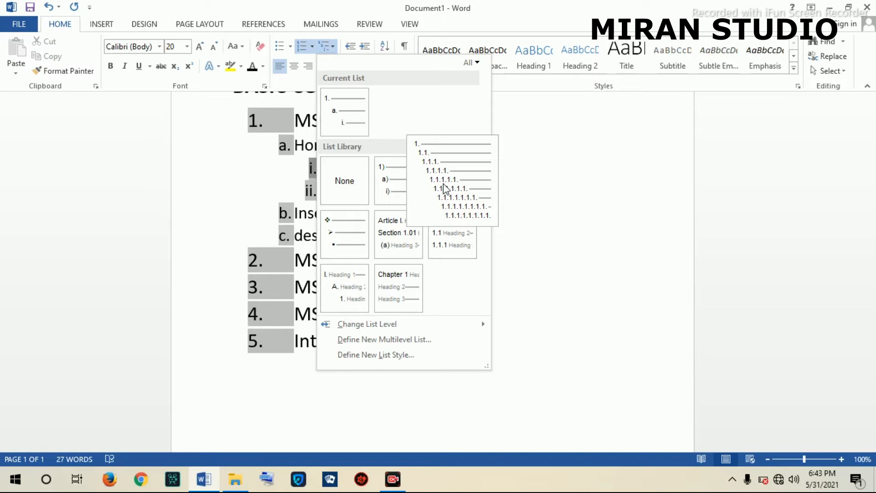
pyautogui.click(452, 196)
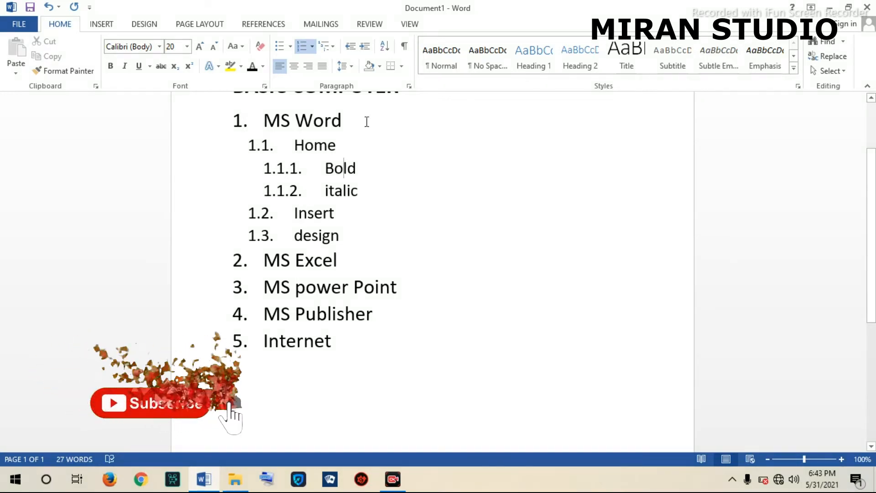
# - Switch the multilevel list to the 1), a), i) format from the list library
pyautogui.click(336, 49)
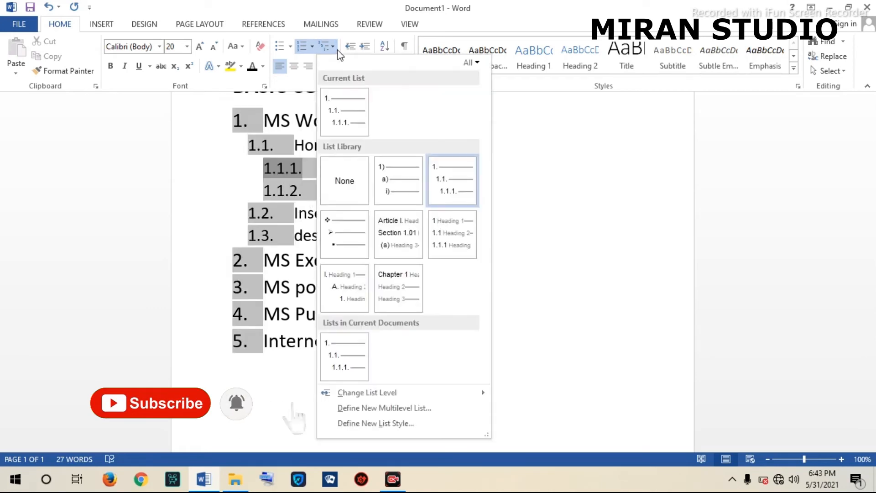
pyautogui.moveTo(413, 228)
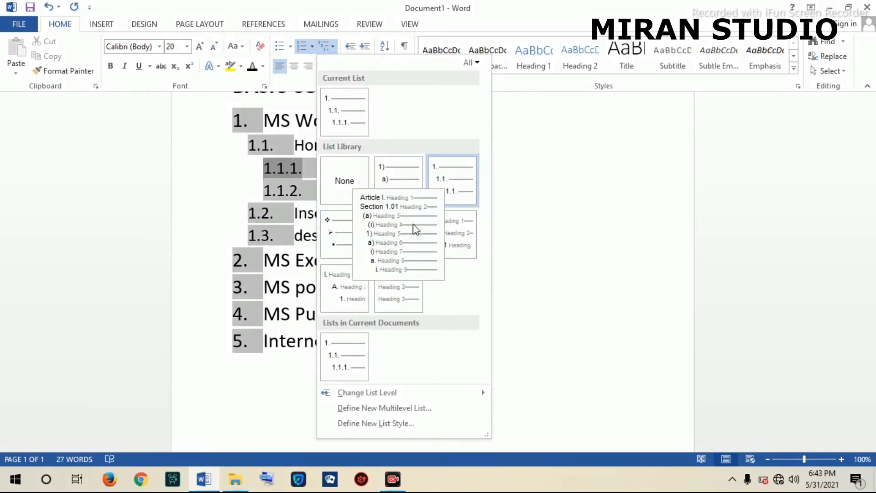
pyautogui.click(402, 172)
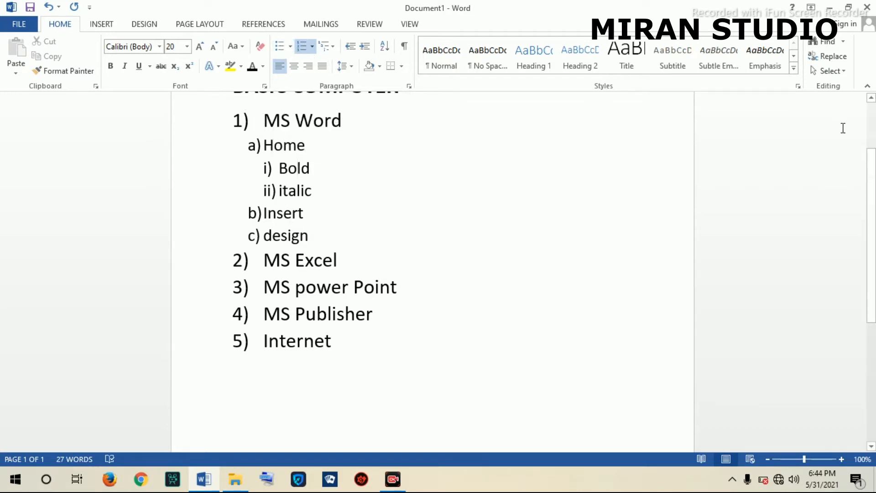
# - Remove the numbering from the lines MS Word through Internet, and turn bold on and off again for them
pyautogui.scroll(2, 871, 178)
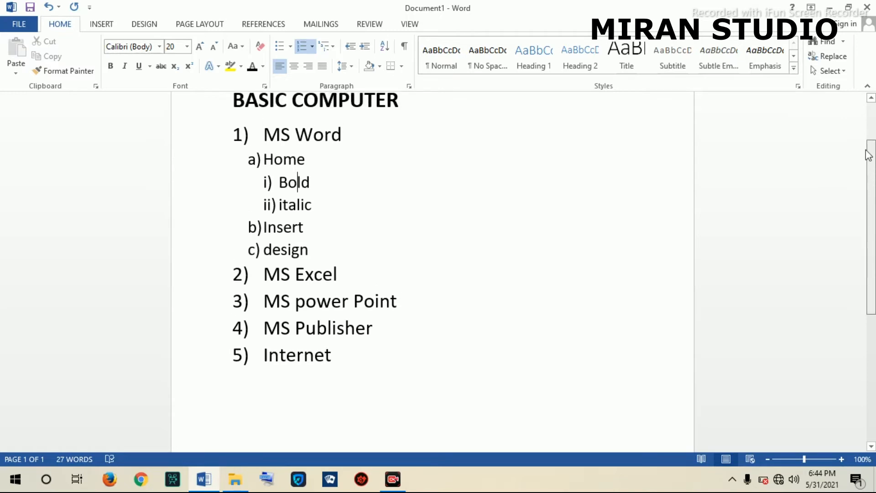
pyautogui.moveTo(265, 176); pyautogui.dragTo(334, 405)
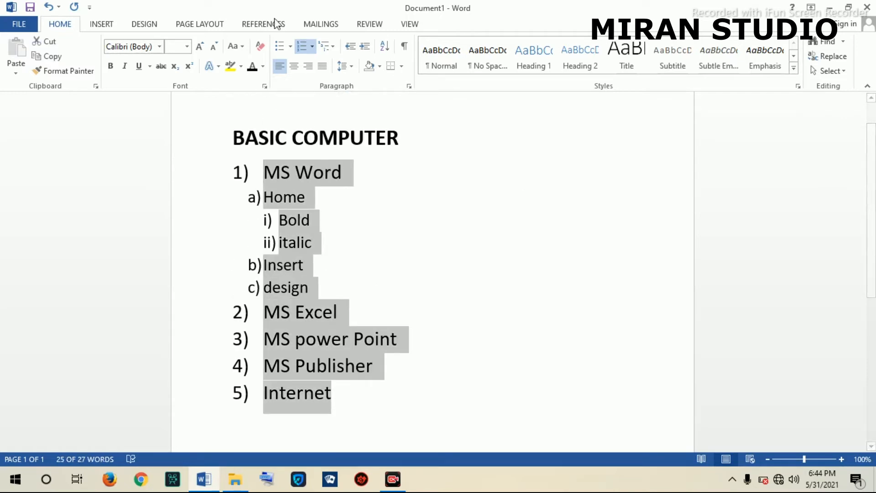
pyautogui.click(301, 46)
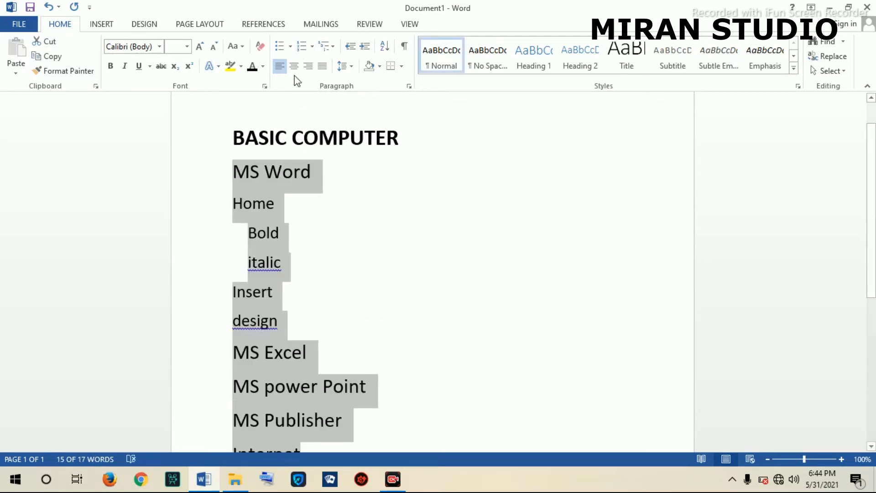
pyautogui.click(114, 70)
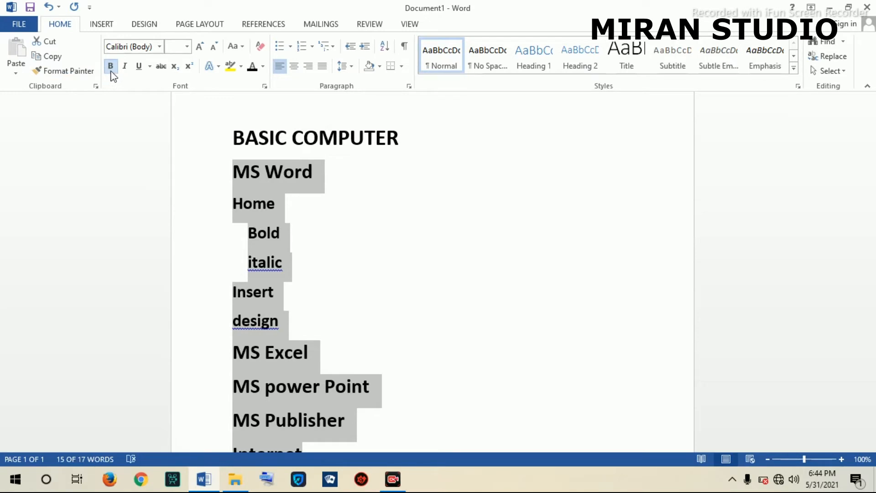
pyautogui.click(110, 67)
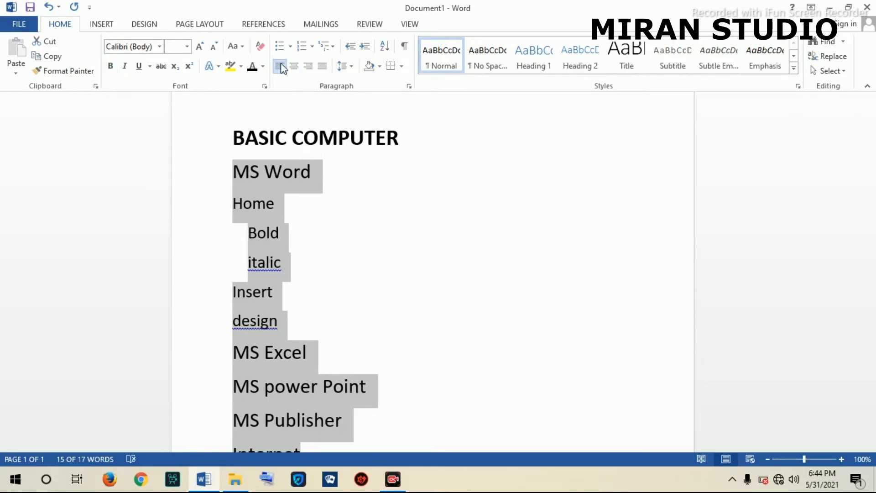
# - Apply circle bullets to the lines from MS Word through Internet and remove them again
pyautogui.click(286, 48)
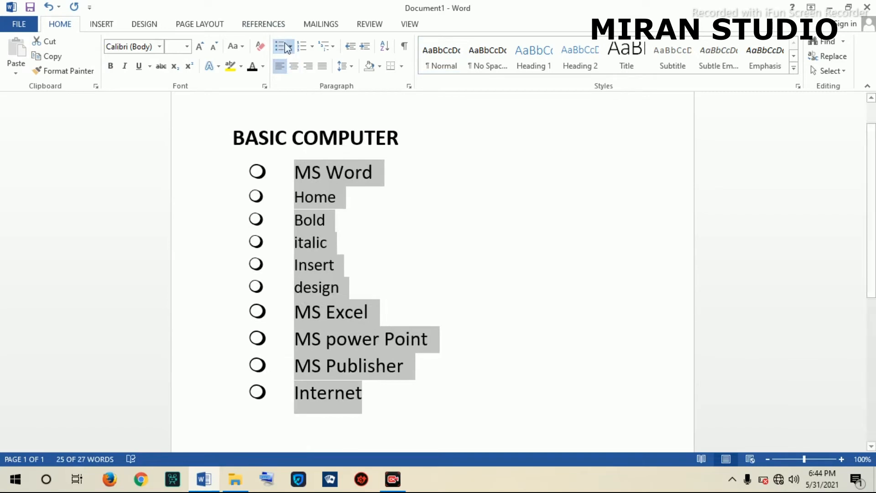
pyautogui.click(286, 49)
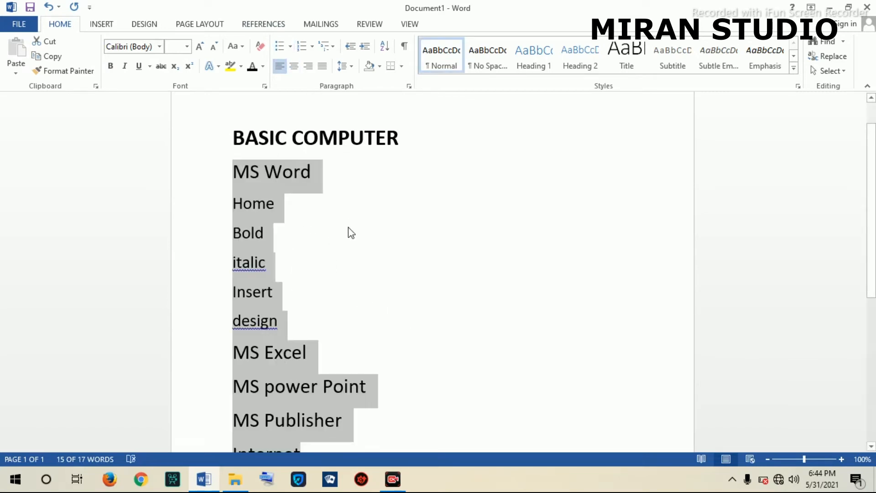
pyautogui.click(338, 237)
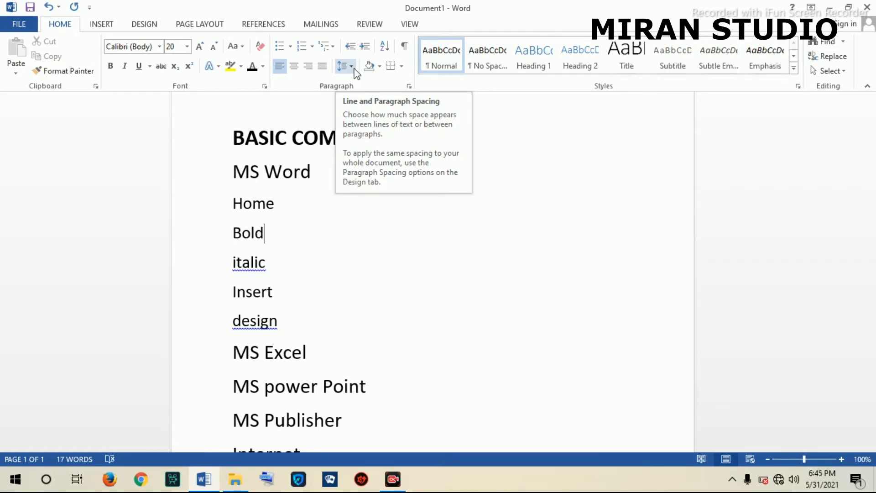
# - Set the line spacing of the lines from MS Word through design to 2.0
pyautogui.click(234, 171)
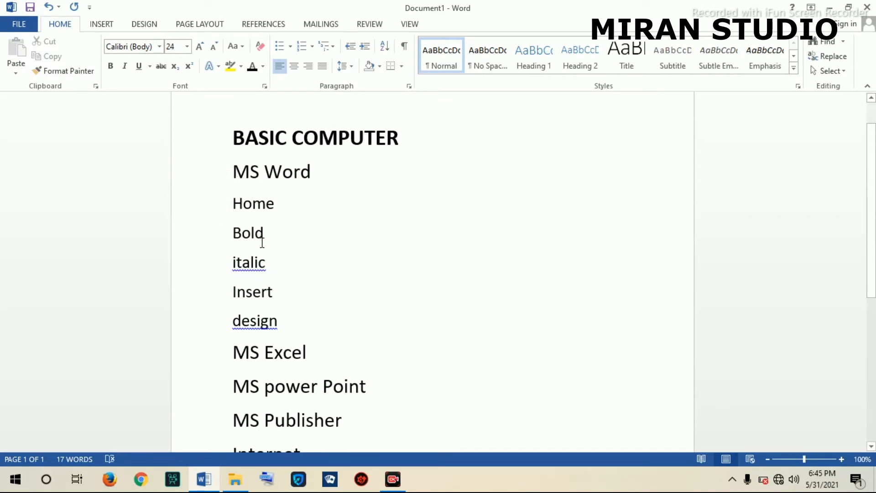
pyautogui.moveTo(235, 169); pyautogui.dragTo(282, 269)
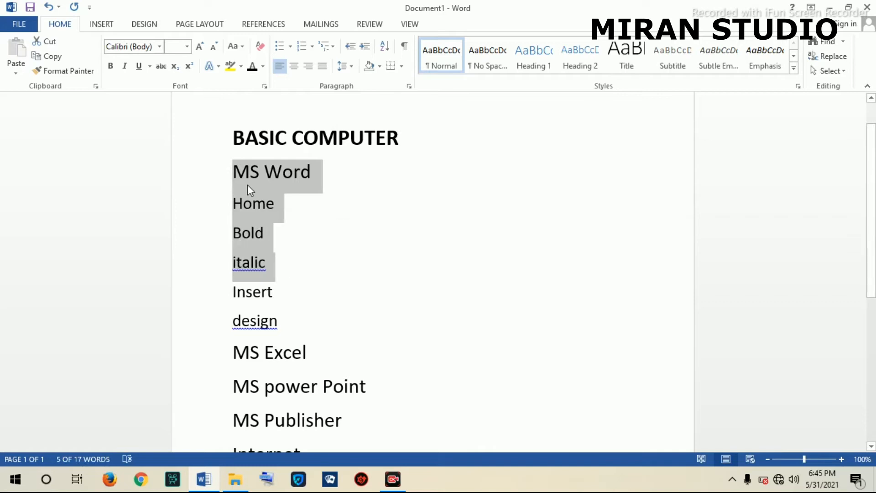
pyautogui.moveTo(232, 171); pyautogui.dragTo(285, 325)
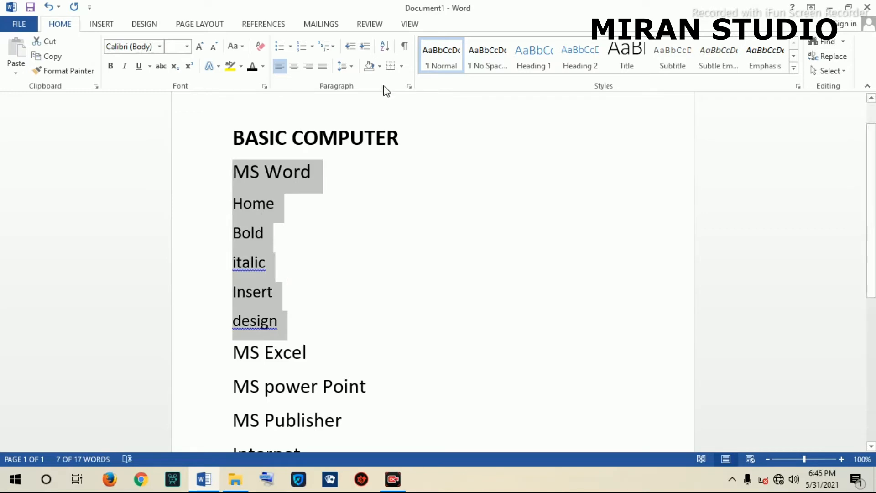
pyautogui.click(351, 67)
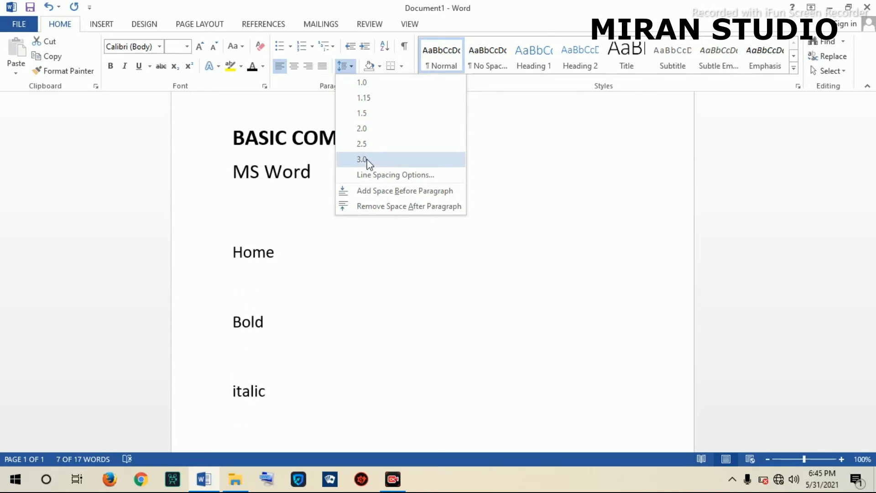
pyautogui.click(366, 128)
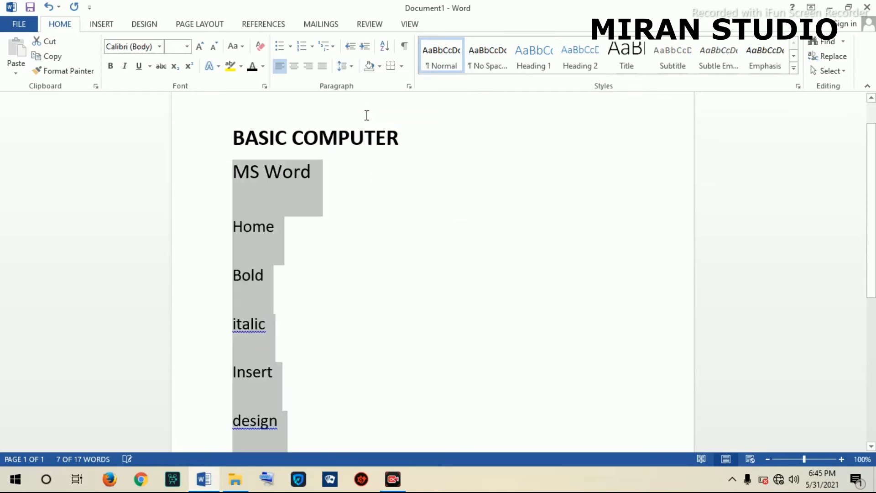
# - Set the line spacing of the lines from MS Word through design to 1.0 and view the line spacing options without changing them
pyautogui.click(353, 68)
pyautogui.click(361, 80)
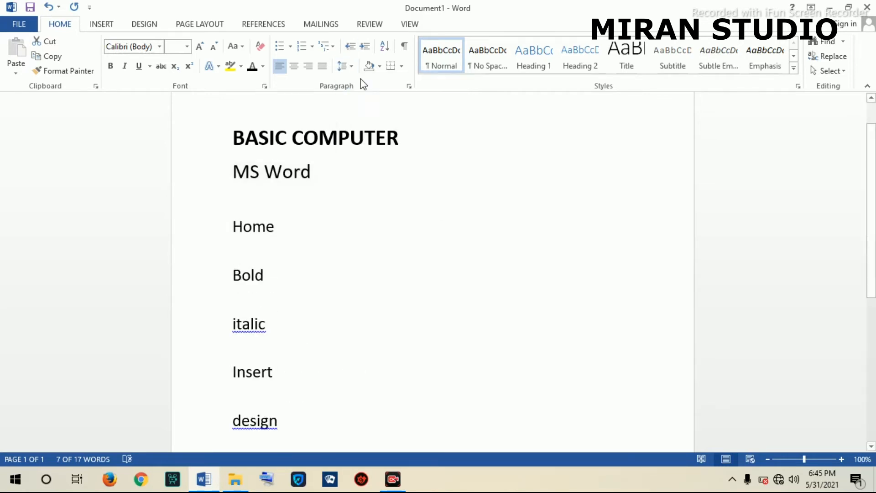
pyautogui.click(353, 67)
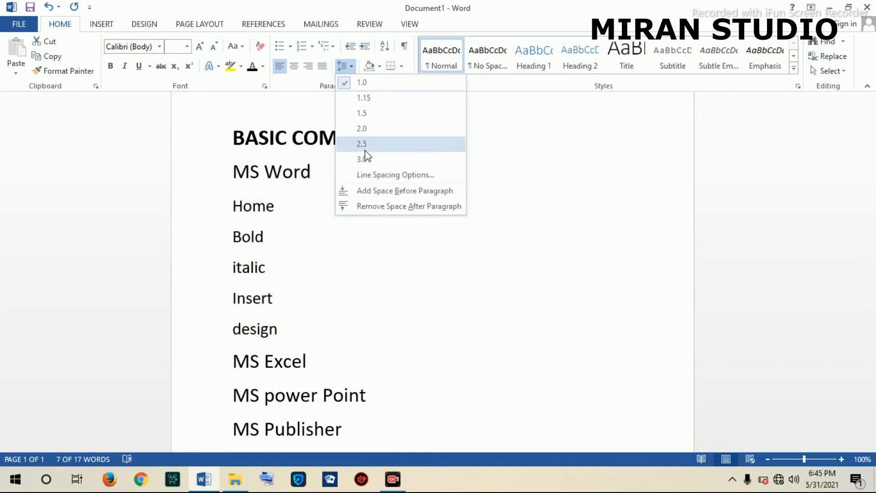
pyautogui.click(379, 181)
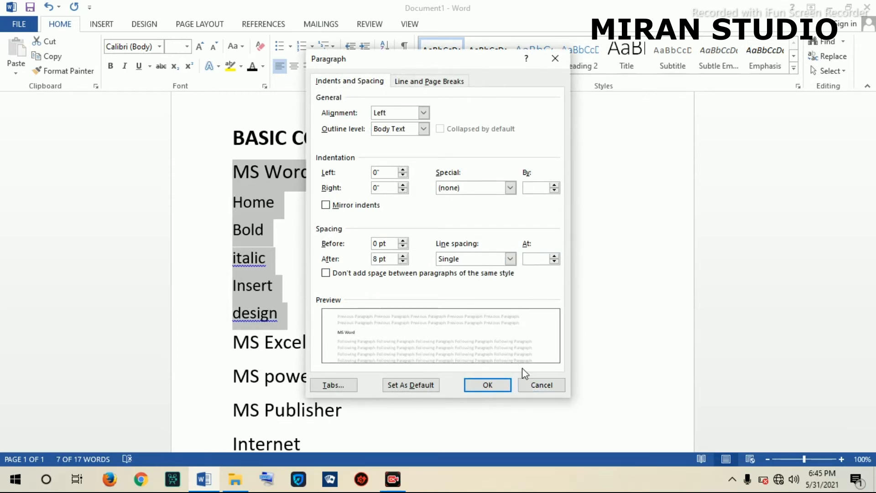
pyautogui.moveTo(536, 384); pyautogui.dragTo(361, 122)
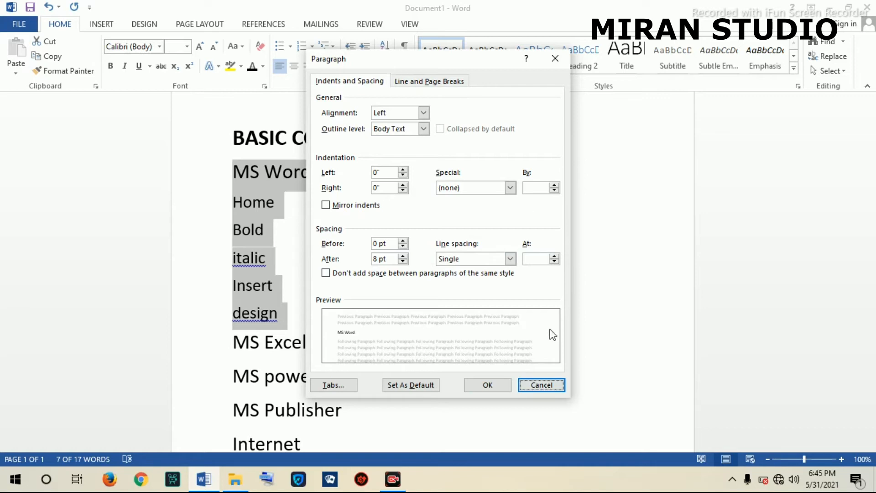
pyautogui.click(532, 388)
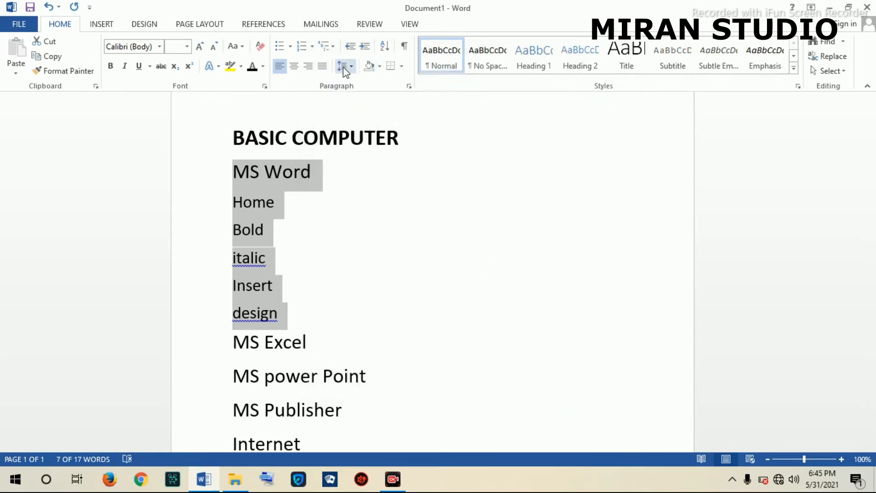
# - Remove the space after paragraph from all lines from MS Word through Internet
pyautogui.click(345, 67)
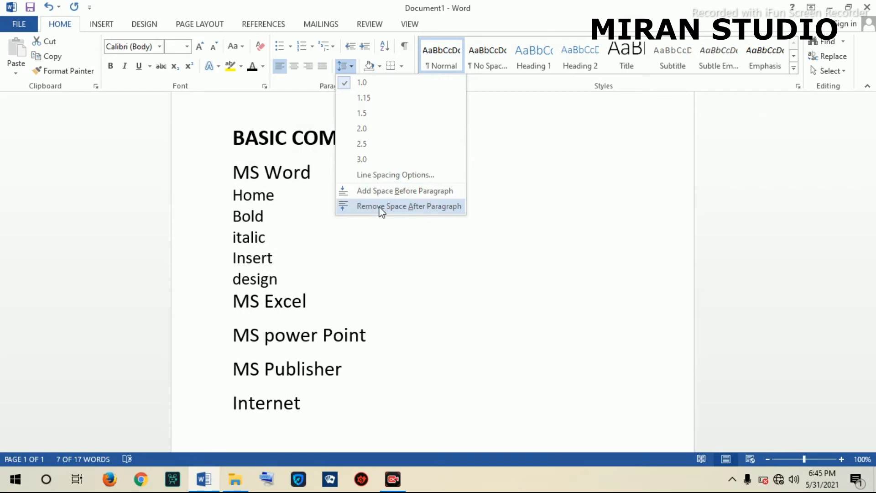
pyautogui.click(237, 170)
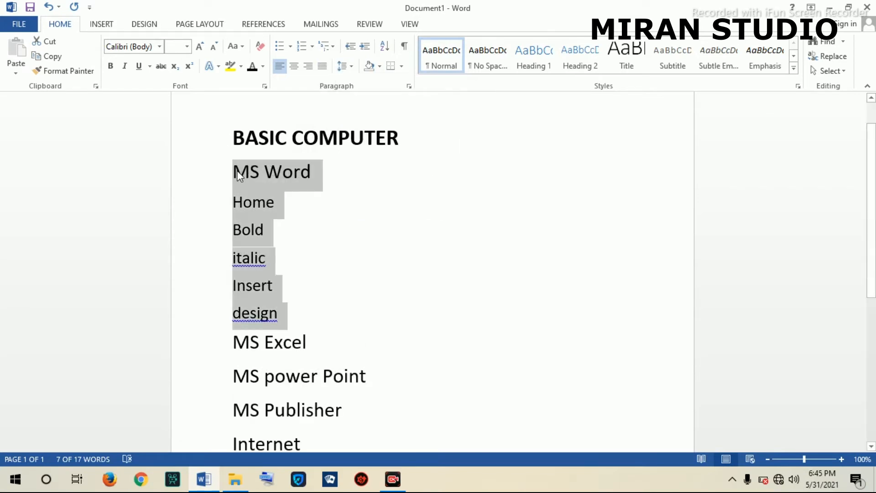
pyautogui.click(237, 175)
pyautogui.moveTo(233, 172); pyautogui.dragTo(348, 436)
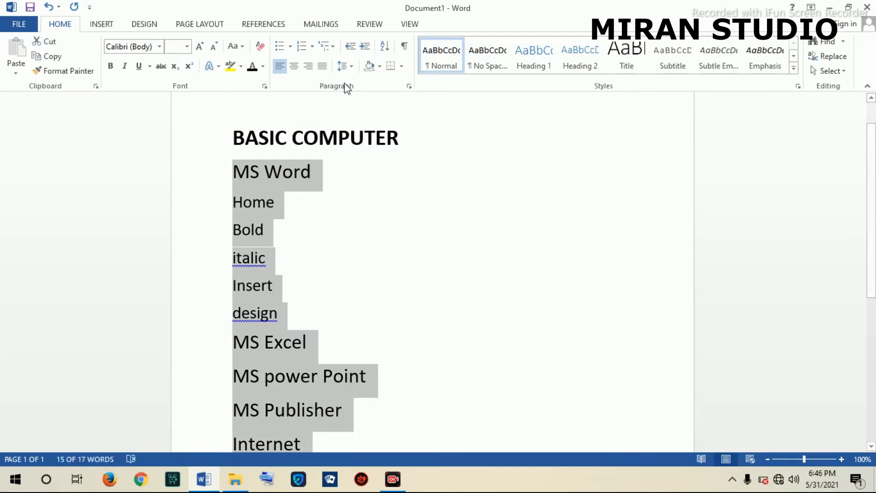
pyautogui.click(354, 72)
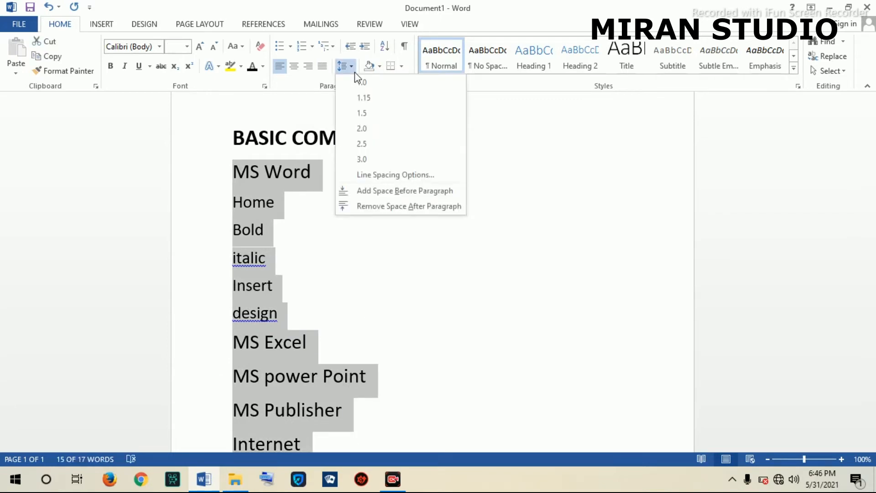
pyautogui.click(401, 208)
pyautogui.click(465, 308)
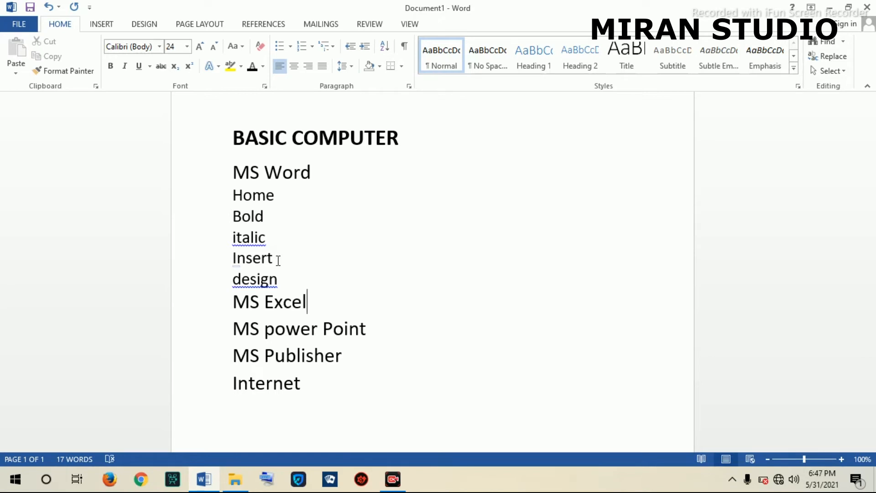
# - Apply dark gray paragraph shading to the BASIC COMPUTER heading and clear it again with No Color
pyautogui.click(379, 67)
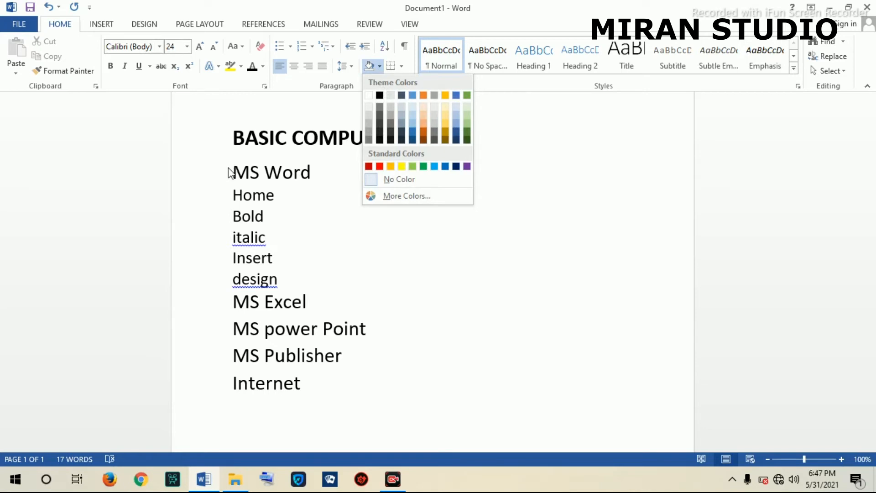
pyautogui.click(222, 138)
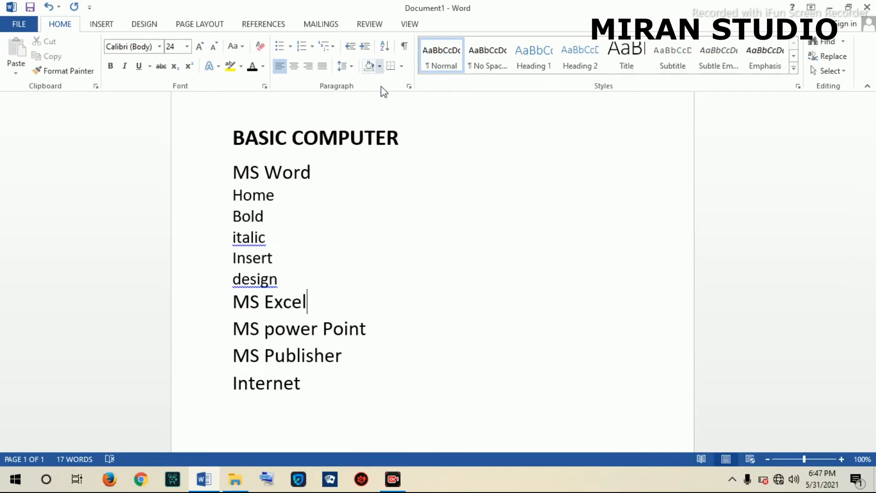
pyautogui.click(204, 144)
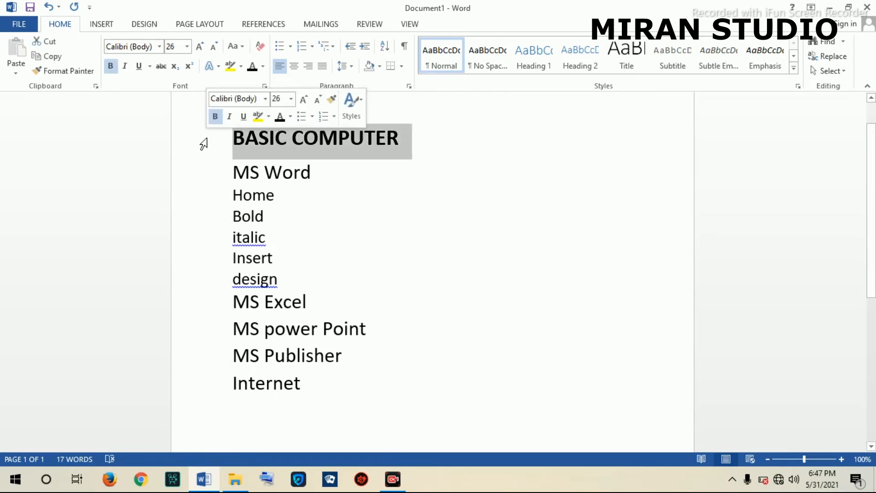
pyautogui.click(379, 66)
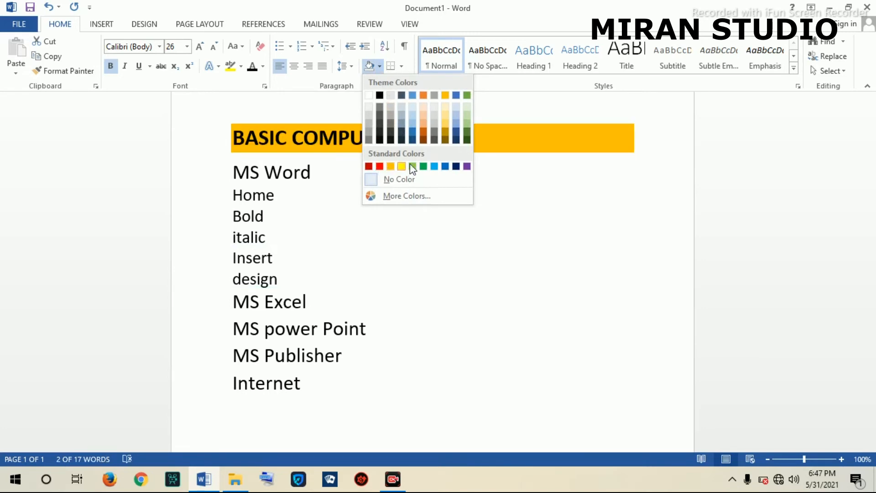
pyautogui.click(433, 144)
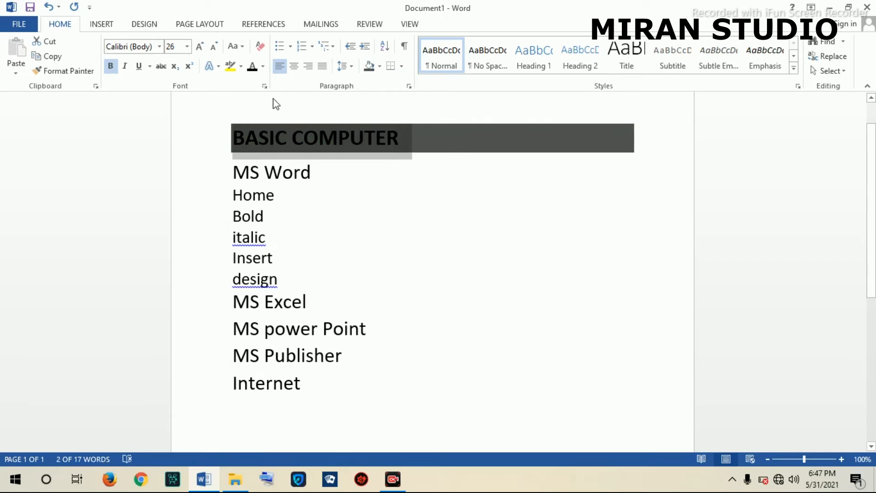
pyautogui.click(380, 67)
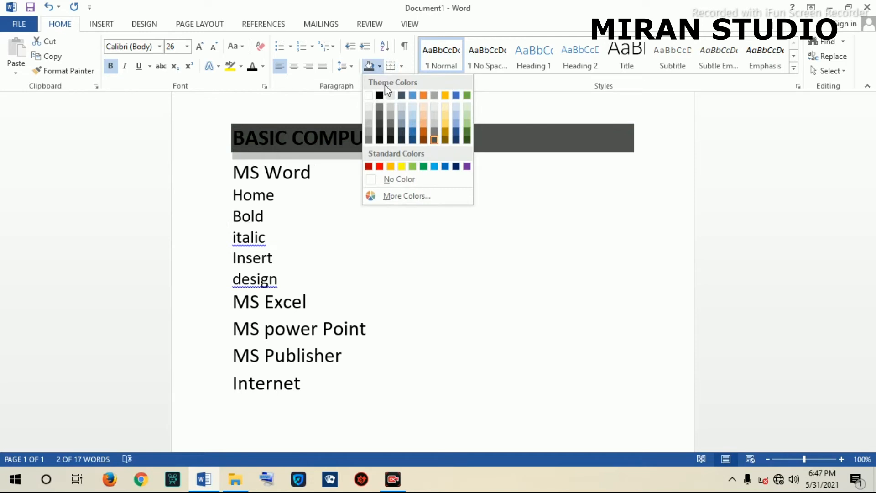
pyautogui.click(394, 181)
# - Shade the lines from MS Word through Bold light blue, change the shading to dark orange, and clear it again
pyautogui.moveTo(234, 170); pyautogui.dragTo(262, 217)
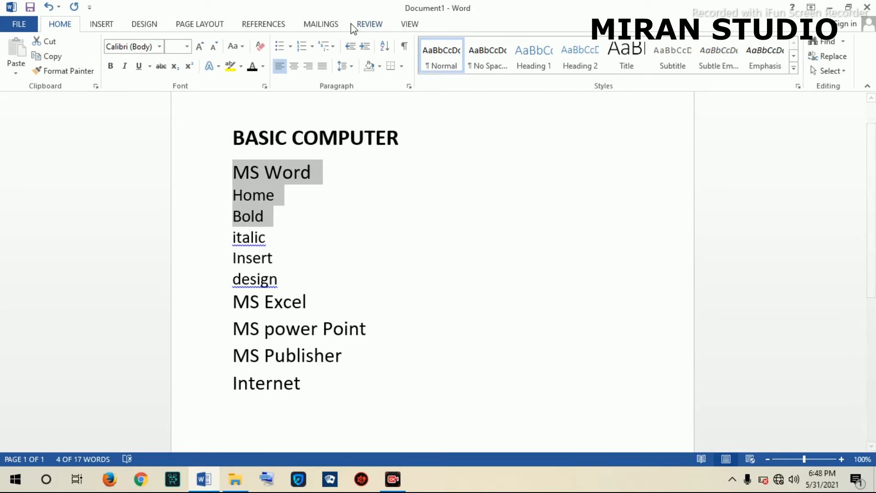
pyautogui.click(351, 66)
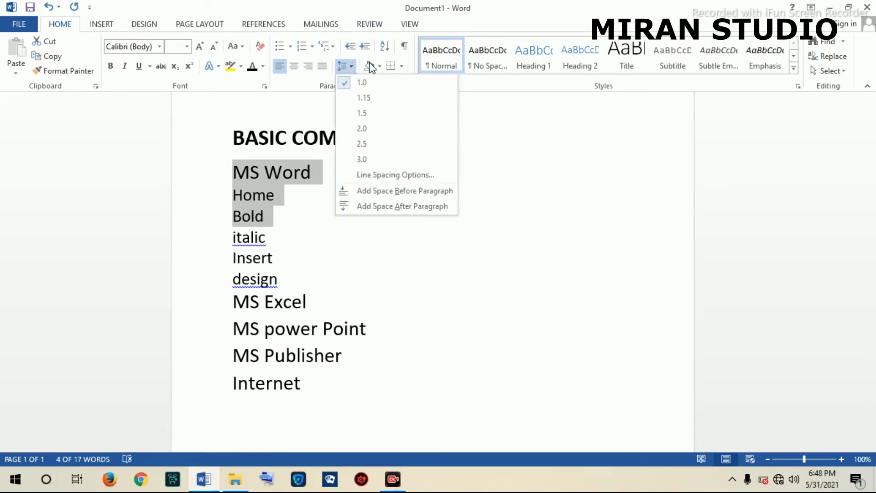
pyautogui.click(380, 67)
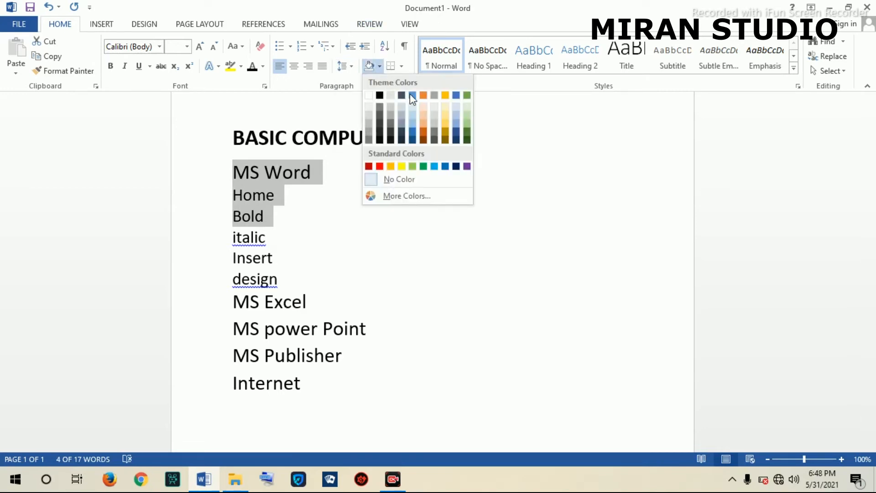
pyautogui.click(415, 108)
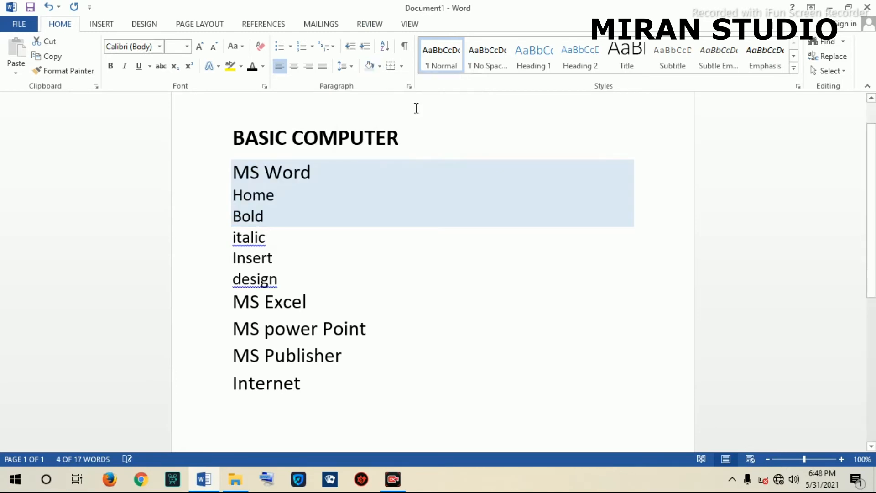
pyautogui.click(380, 66)
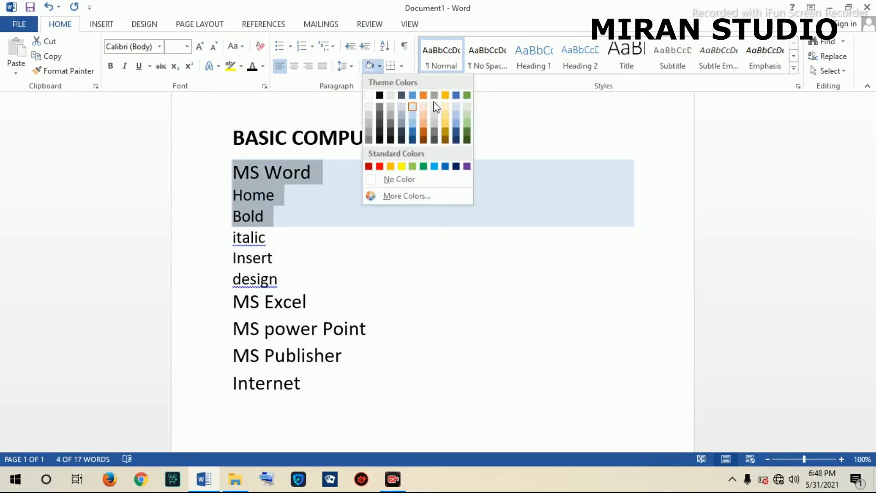
pyautogui.click(424, 131)
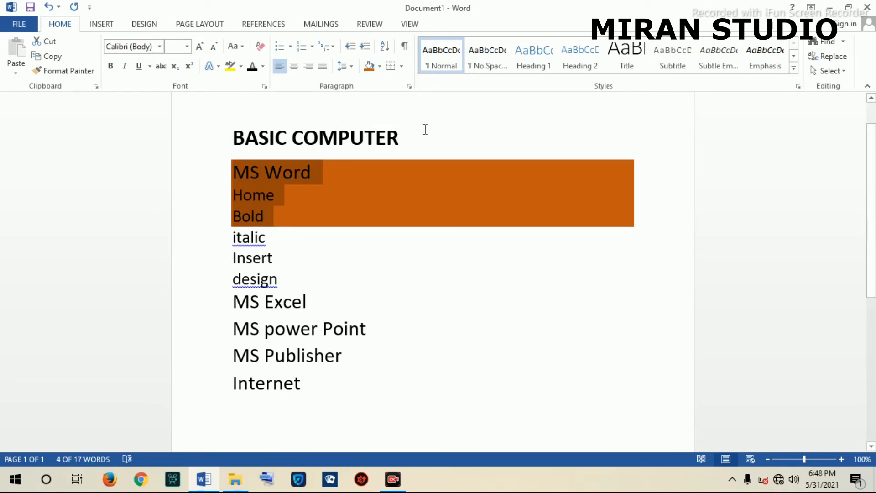
pyautogui.click(379, 67)
pyautogui.click(390, 179)
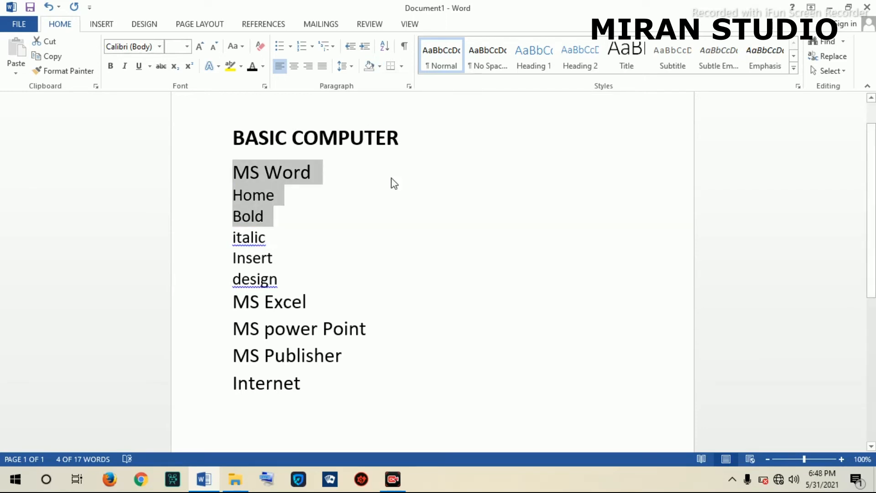
# - Add a bottom border to the BASIC COMPUTER heading and remove it again with No Border
pyautogui.click(402, 67)
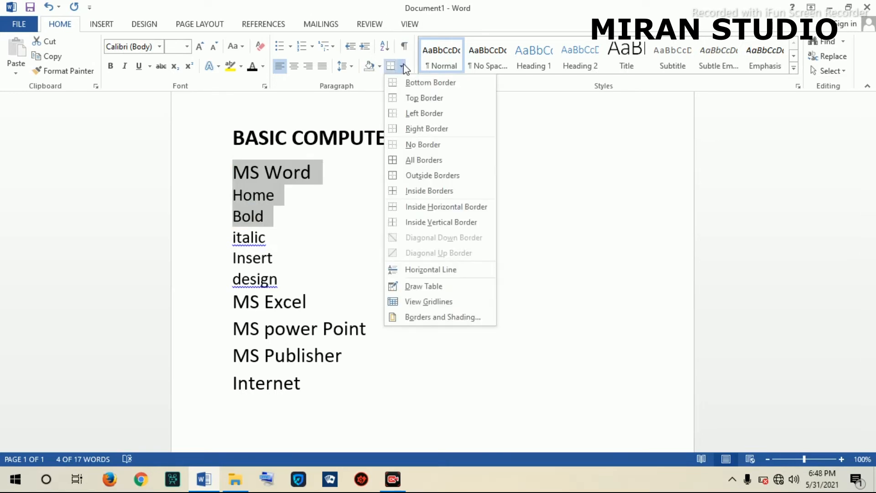
pyautogui.click(402, 67)
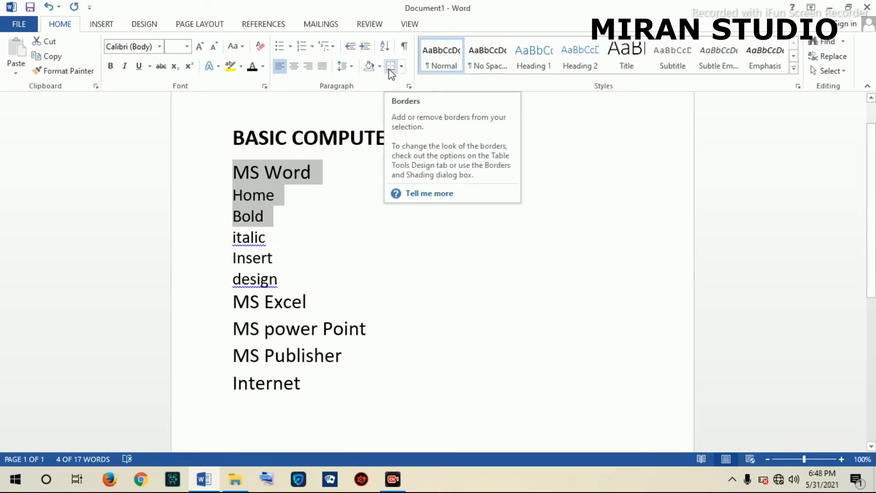
pyautogui.click(201, 143)
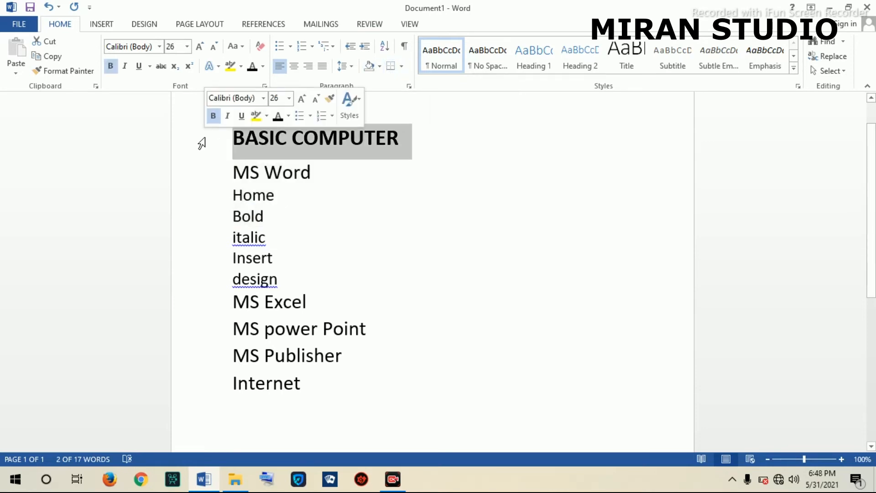
pyautogui.click(298, 164)
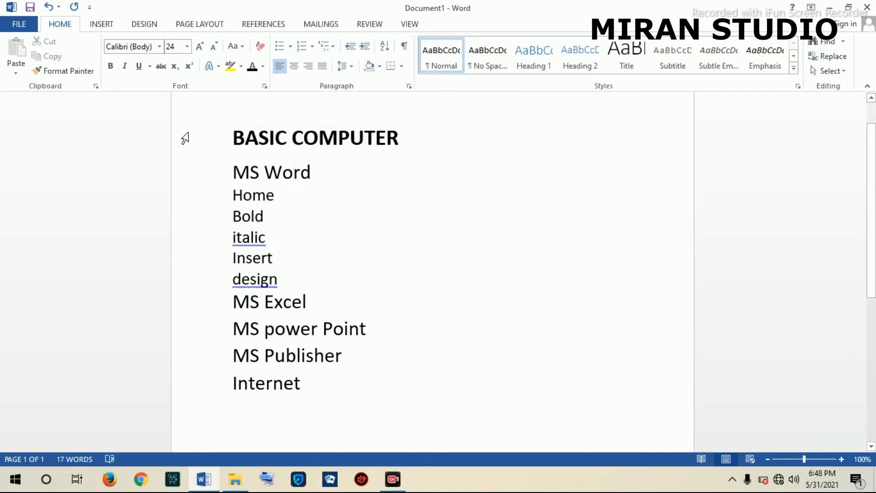
pyautogui.click(234, 137)
pyautogui.click(390, 67)
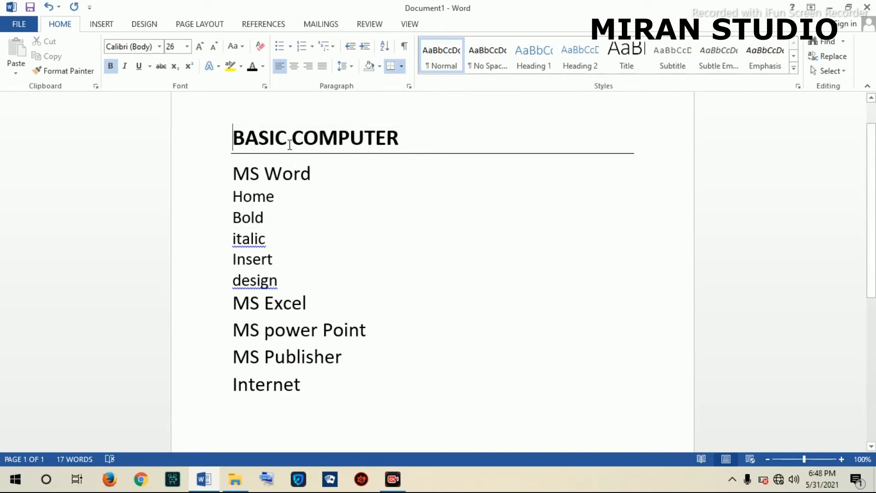
pyautogui.click(402, 67)
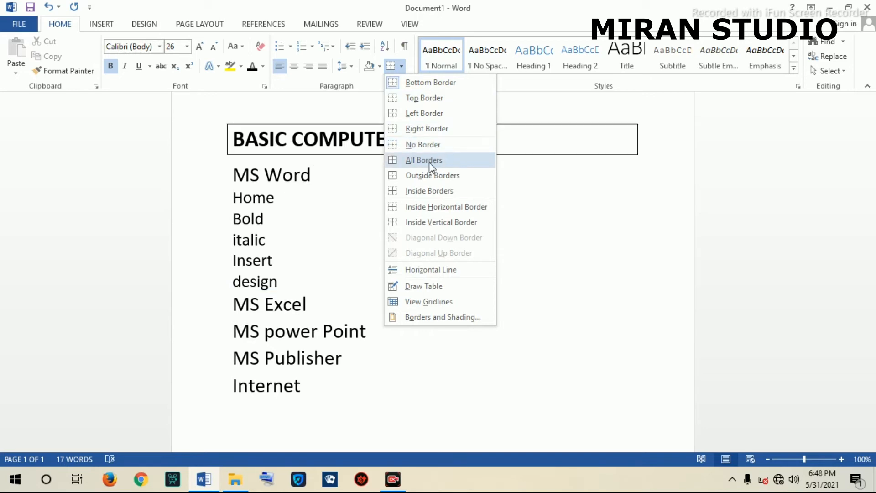
pyautogui.click(410, 144)
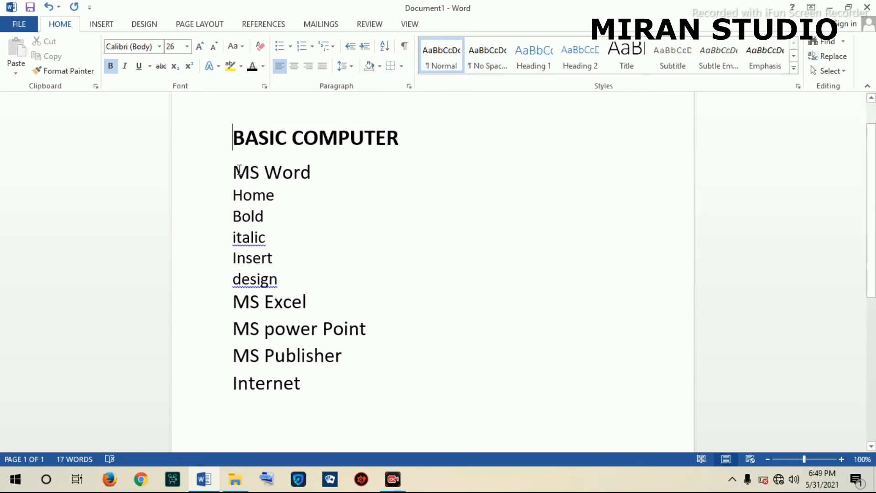
# - Apply All Borders to the lines from MS Word through design
pyautogui.moveTo(234, 174); pyautogui.dragTo(296, 280)
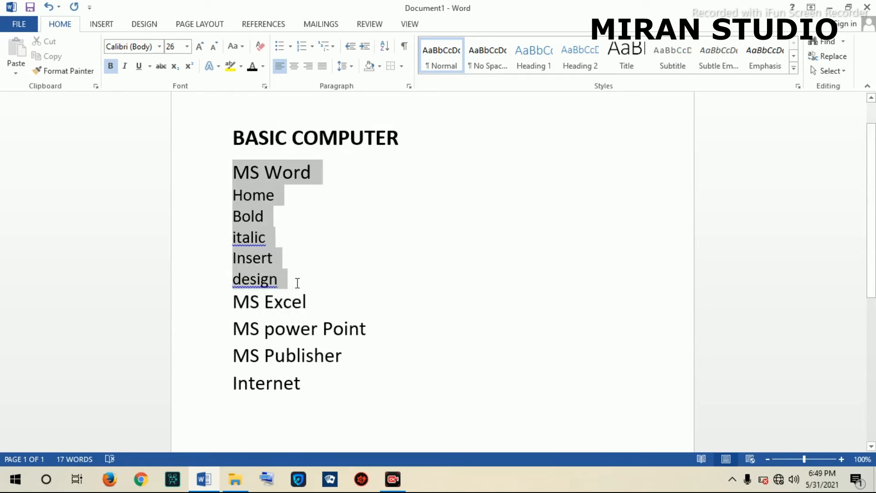
pyautogui.click(401, 66)
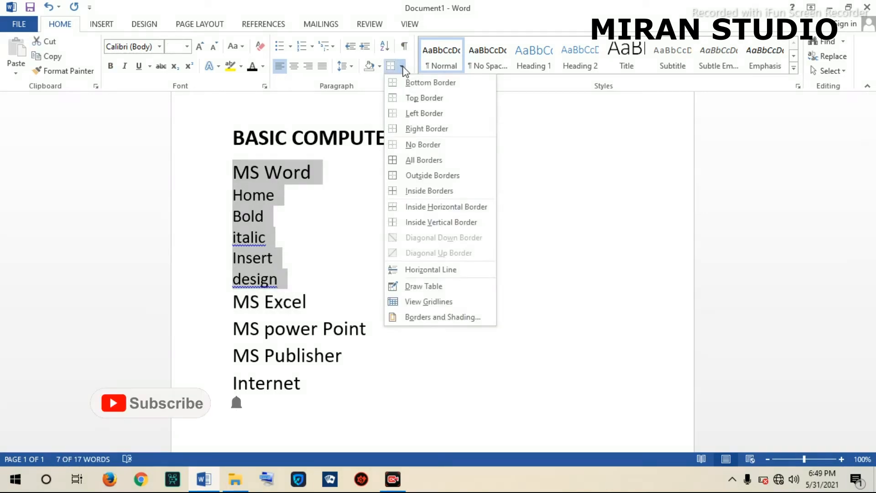
pyautogui.click(418, 160)
pyautogui.click(399, 251)
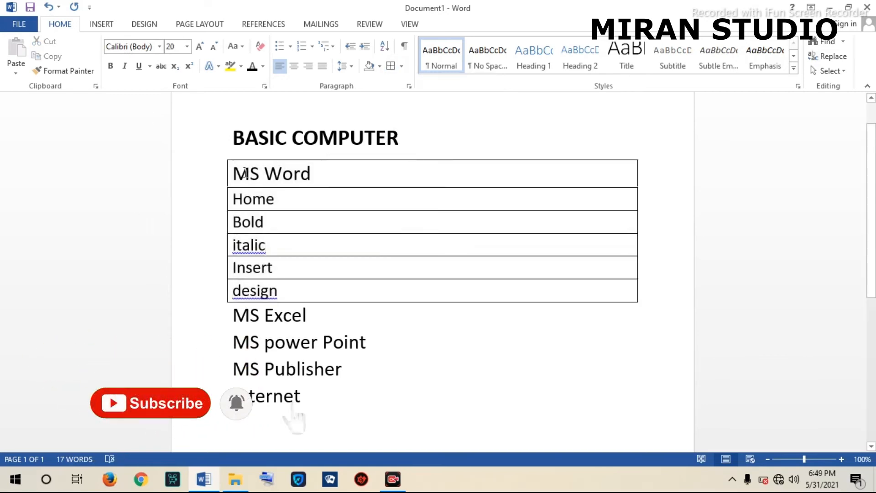
# - Center the text of the bordered lines from MS Word through design
pyautogui.moveTo(233, 174); pyautogui.dragTo(278, 200)
pyautogui.moveTo(291, 284); pyautogui.dragTo(295, 287)
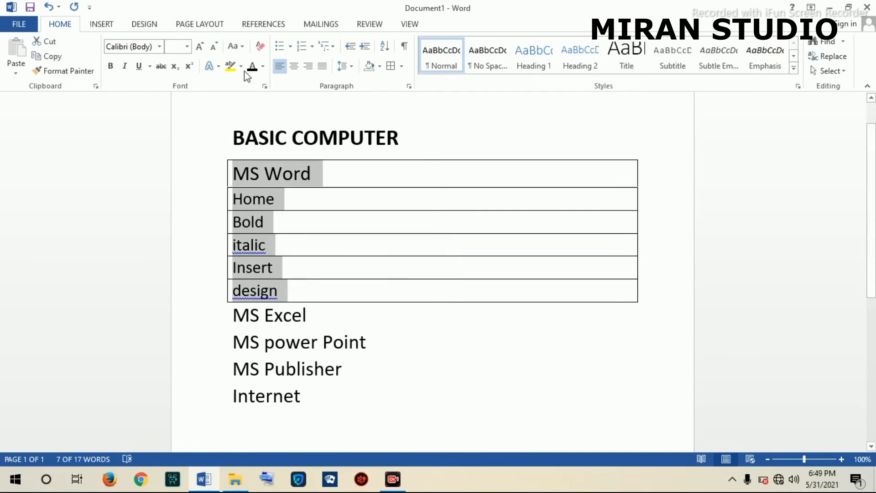
pyautogui.click(293, 67)
pyautogui.click(546, 272)
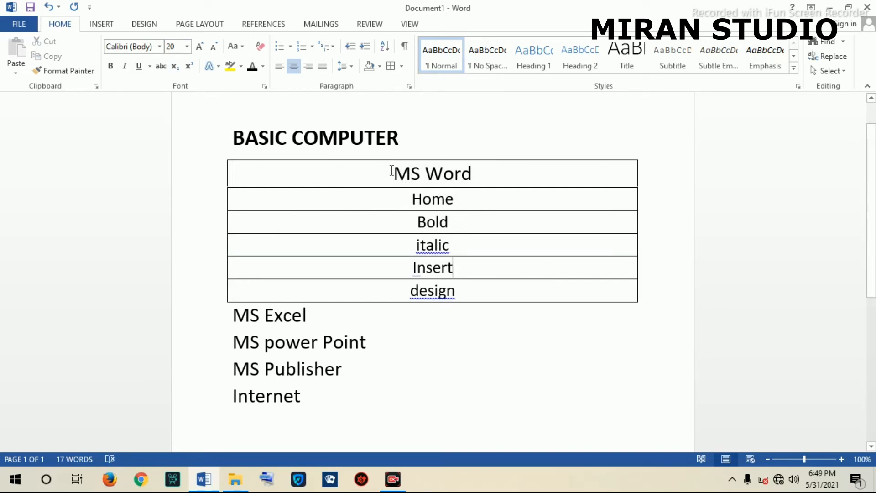
# - Left-align the lines from MS Word through design and remove all their borders with No Border
pyautogui.moveTo(391, 170); pyautogui.dragTo(528, 288)
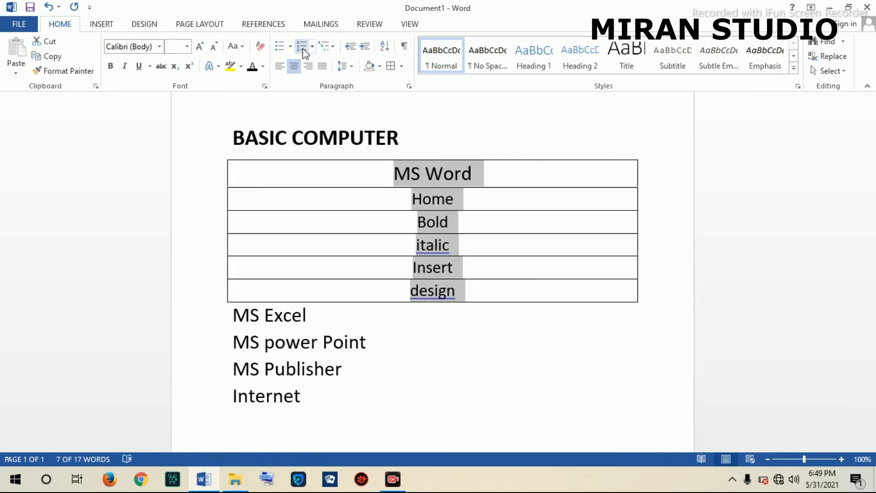
pyautogui.click(280, 66)
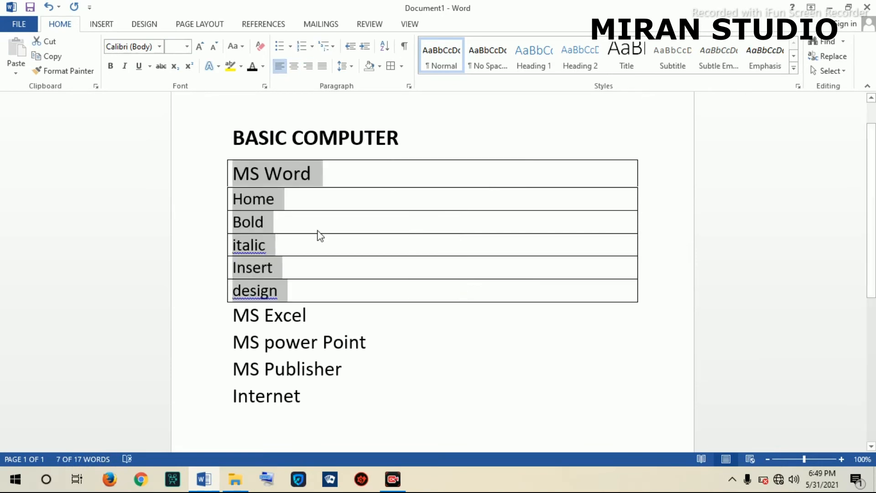
pyautogui.click(401, 66)
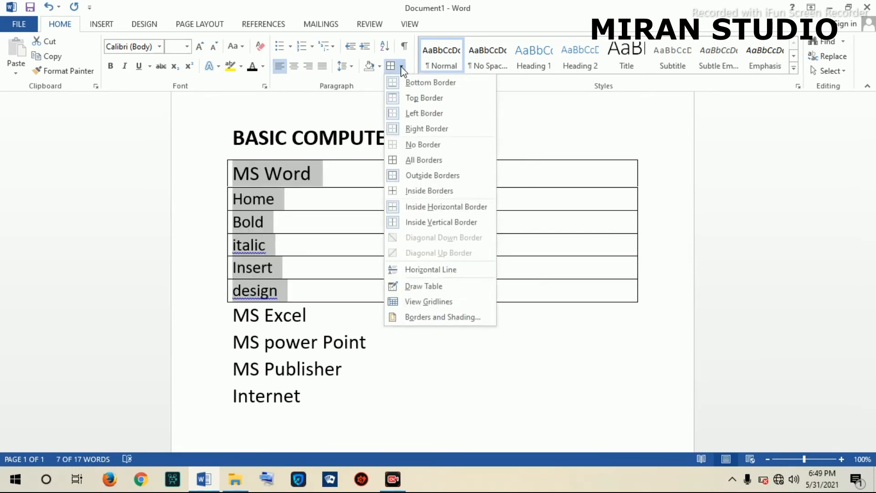
pyautogui.click(401, 144)
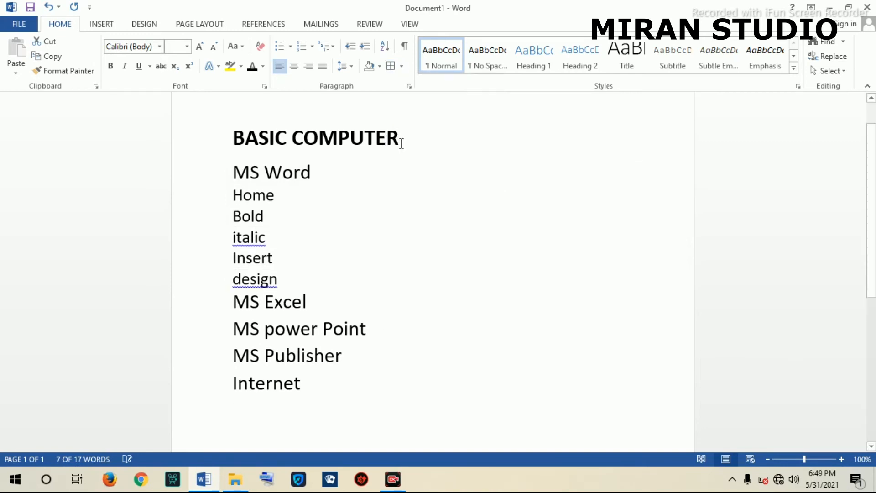
# - Apply Outside Borders to the lines from MS Word through design and remove them again with No Border
pyautogui.click(402, 66)
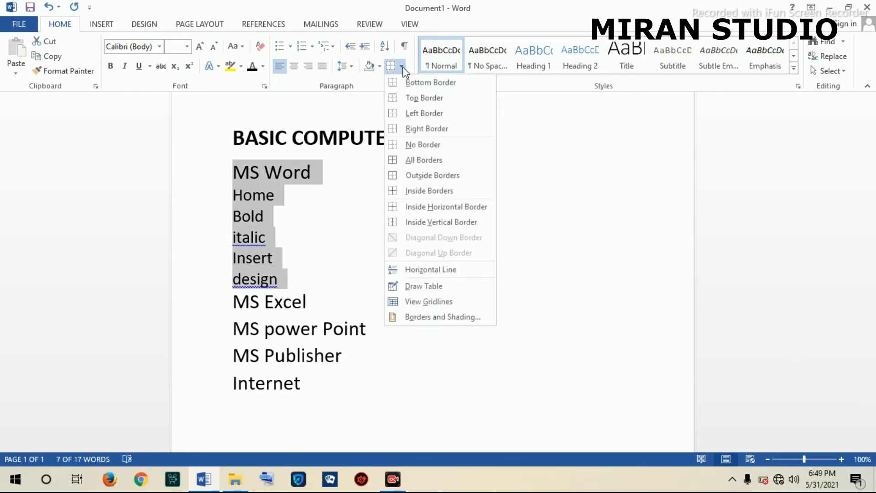
pyautogui.click(425, 176)
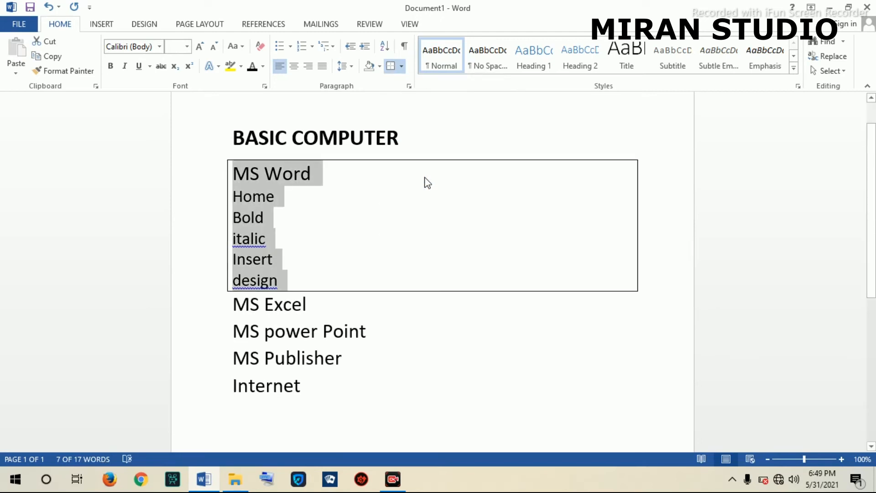
pyautogui.click(470, 241)
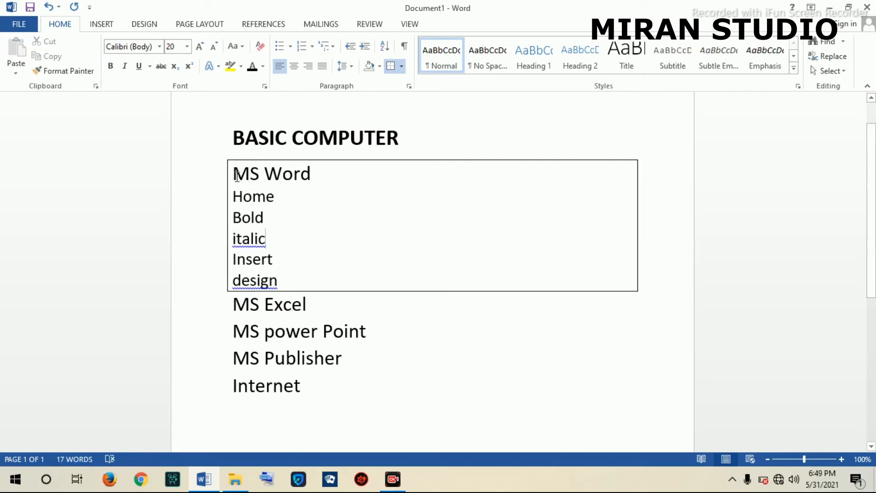
pyautogui.moveTo(233, 176); pyautogui.dragTo(290, 277)
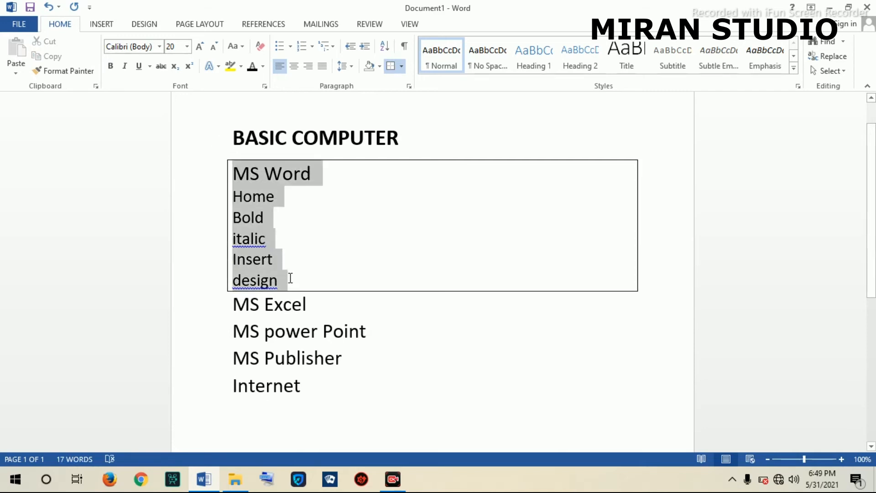
pyautogui.click(401, 66)
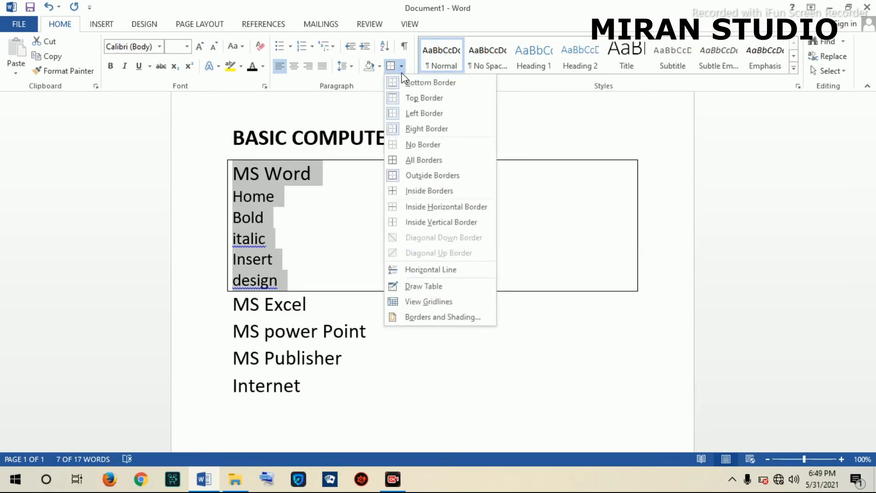
pyautogui.click(409, 147)
pyautogui.click(334, 258)
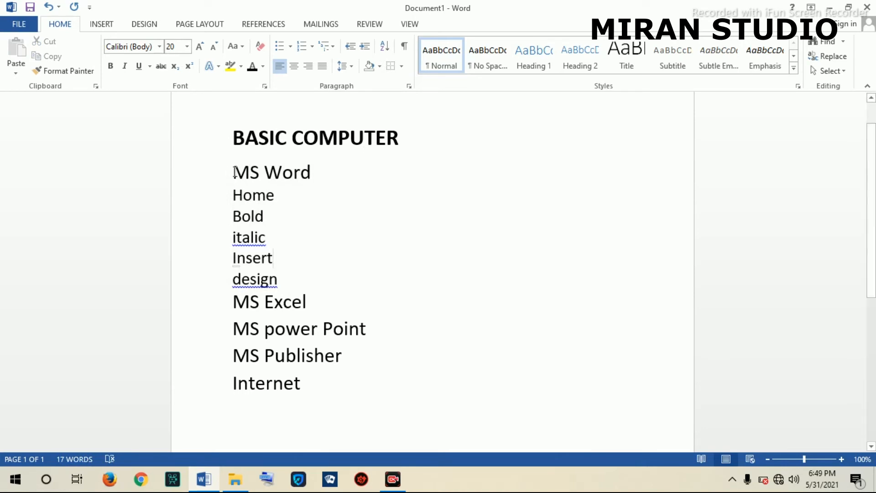
# - Sort the lines from MS Word through MS Publisher by paragraphs as text in ascending order
pyautogui.moveTo(234, 172); pyautogui.dragTo(343, 360)
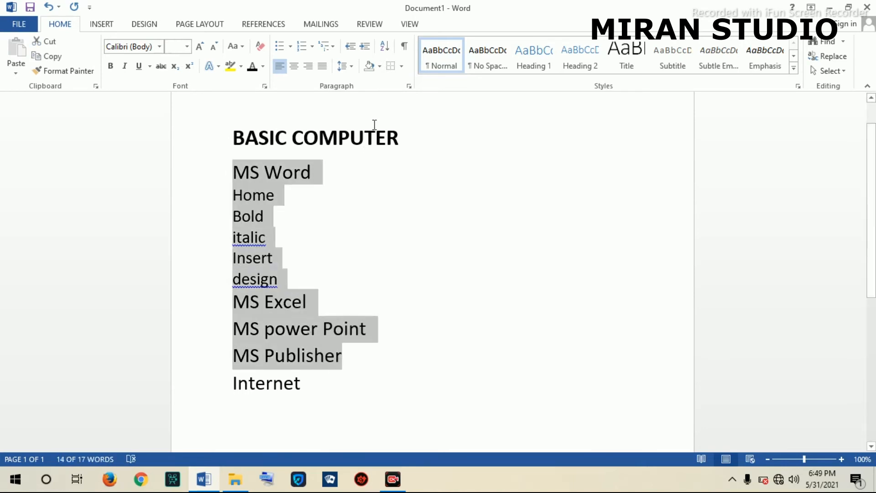
pyautogui.click(386, 51)
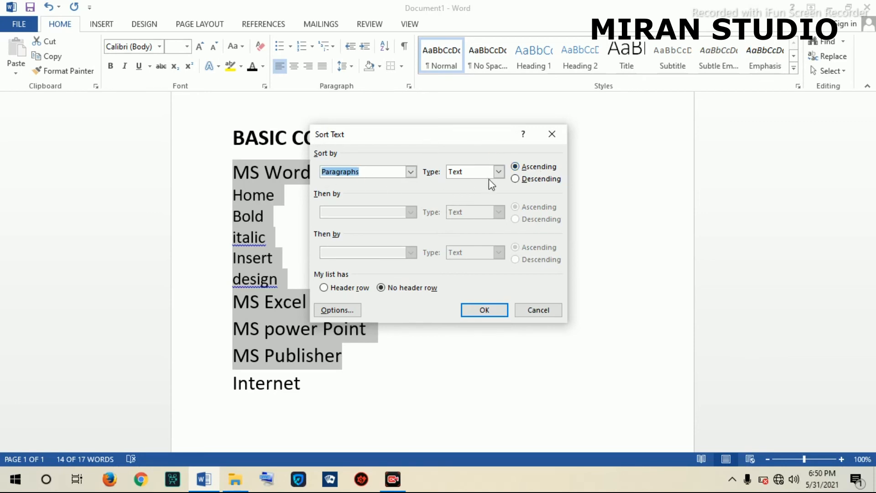
pyautogui.click(498, 172)
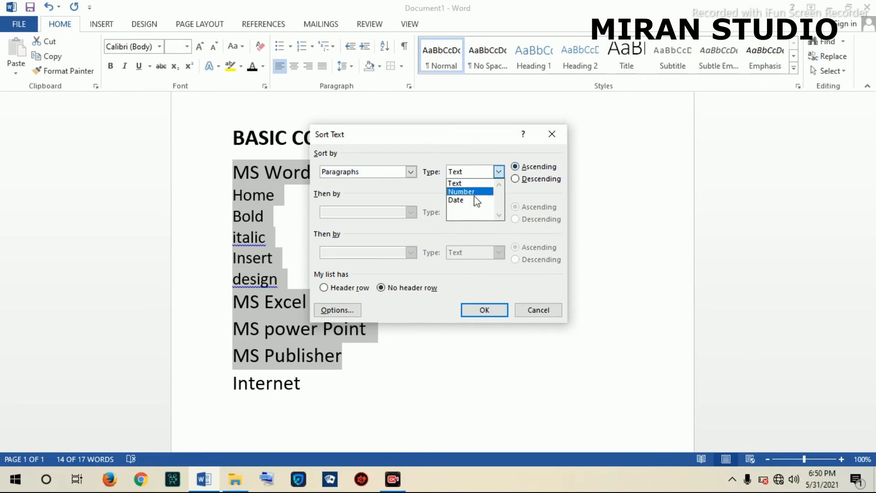
pyautogui.click(418, 192)
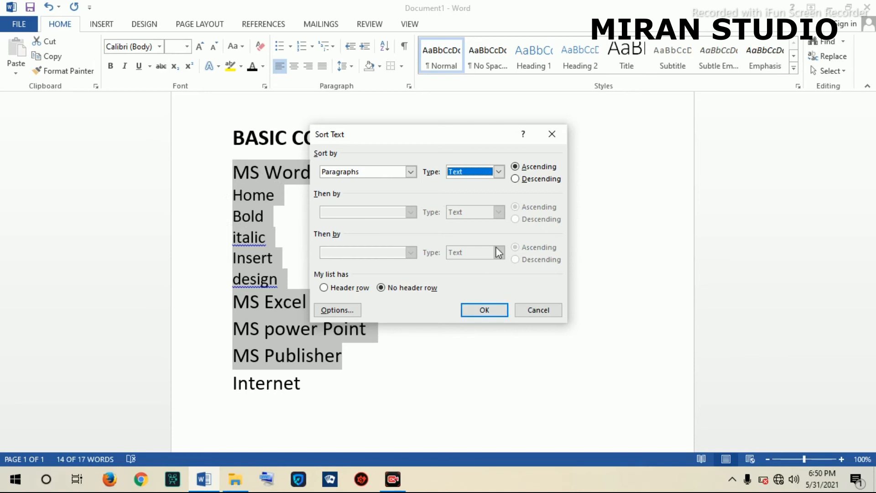
pyautogui.click(480, 308)
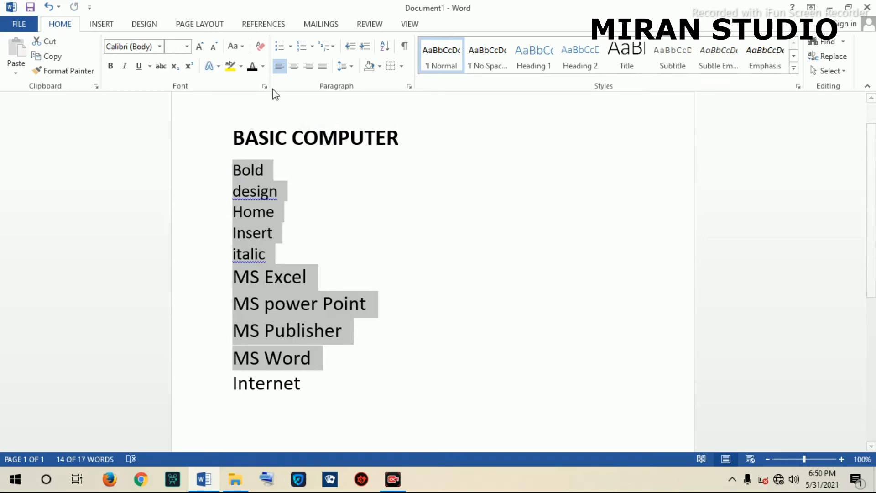
# - Sort the same selected lines by paragraphs as text in descending order
pyautogui.click(385, 47)
pyautogui.click(522, 180)
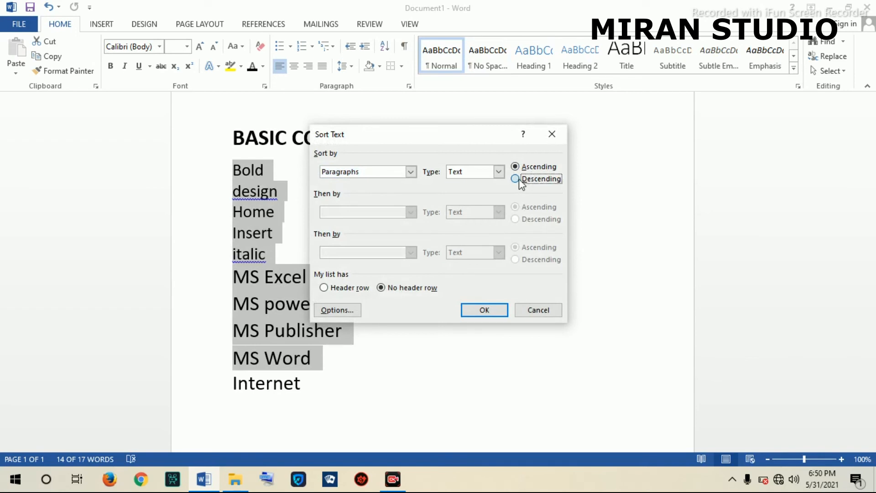
pyautogui.click(486, 310)
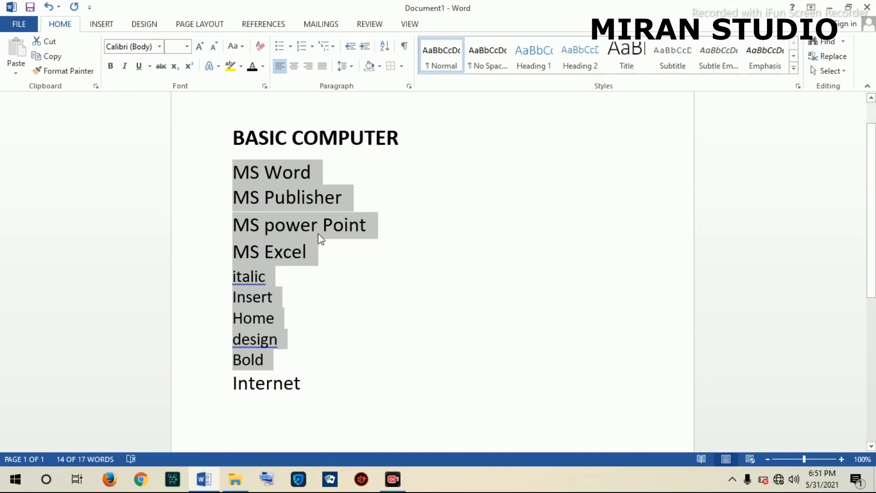
# - Undo both the descending and the ascending sort of the topic list
pyautogui.click(49, 7)
pyautogui.click(49, 7)
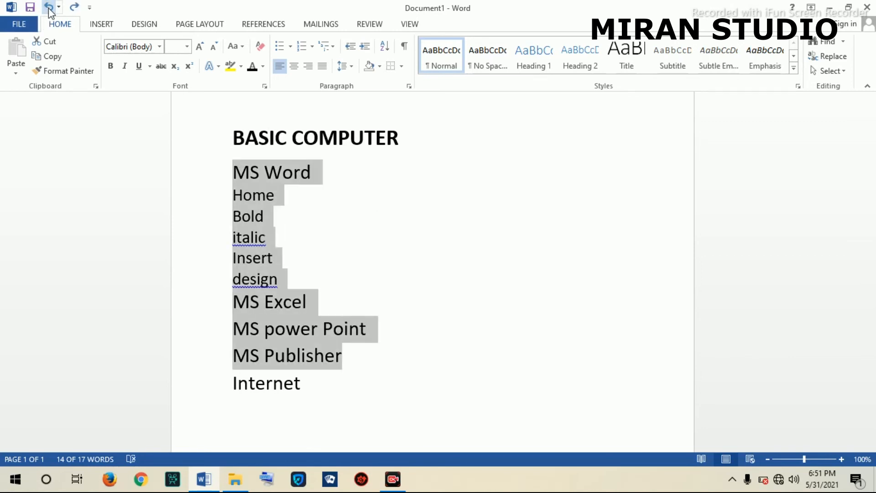
pyautogui.click(338, 228)
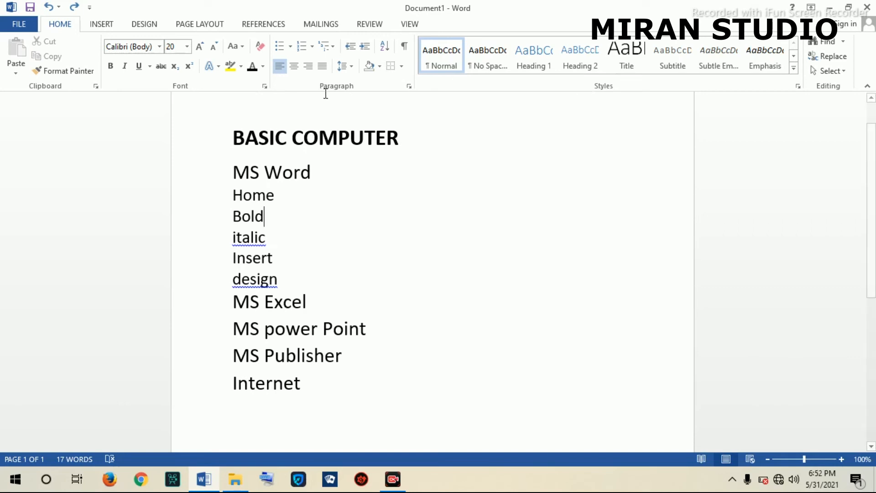
# - Search the document for the word "bold"
pyautogui.click(315, 137)
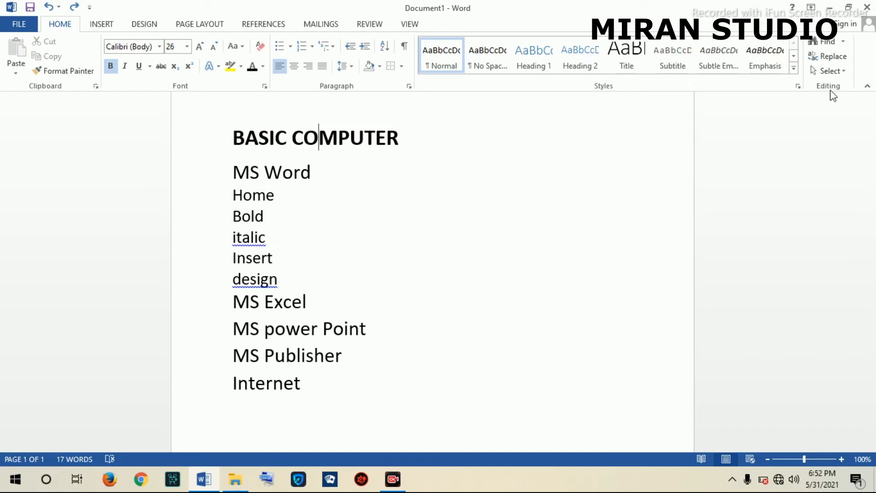
pyautogui.click(826, 42)
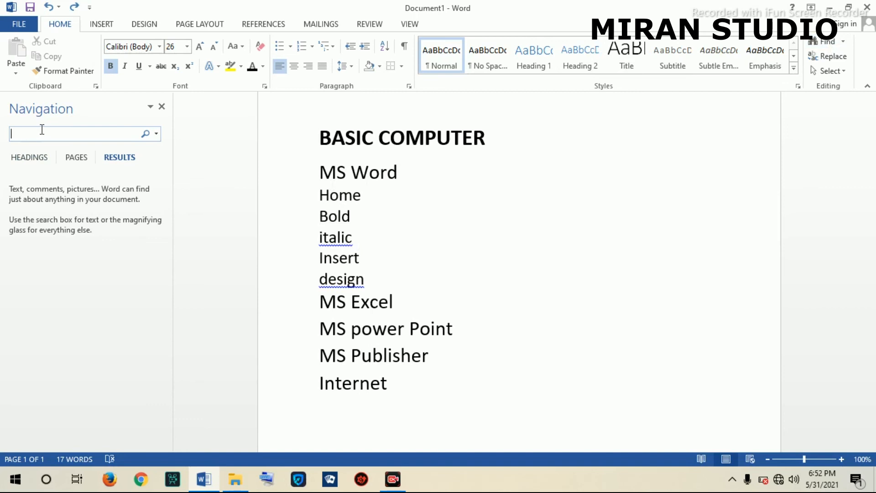
pyautogui.write('bo')
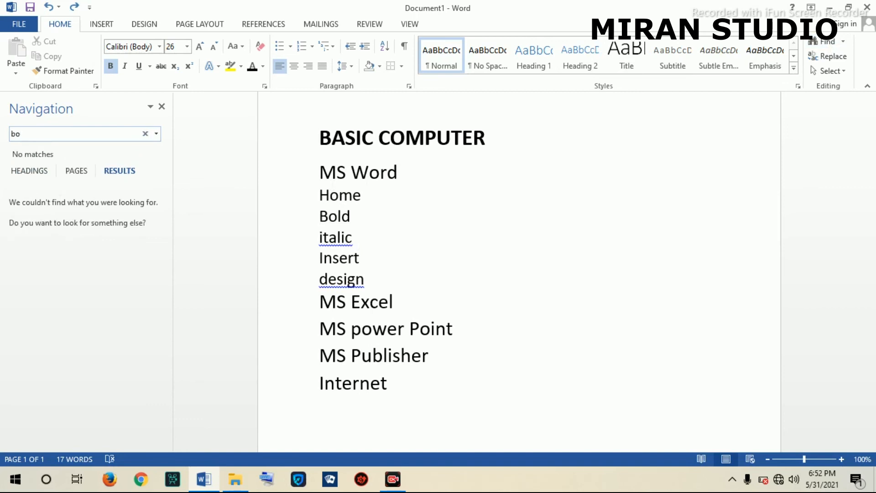
pyautogui.write('ld')
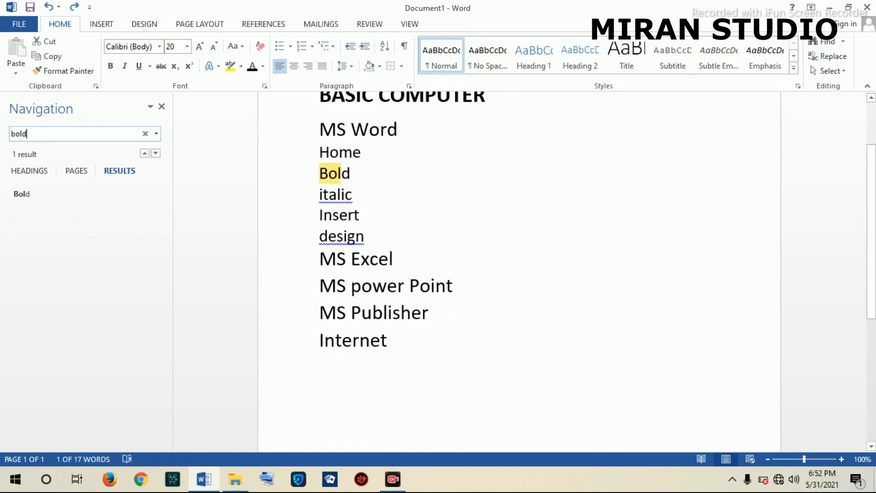
# - Replace all occurrences of "Bold" with "delete" in the document and close Find and Replace
pyautogui.click(827, 57)
pyautogui.click(334, 240)
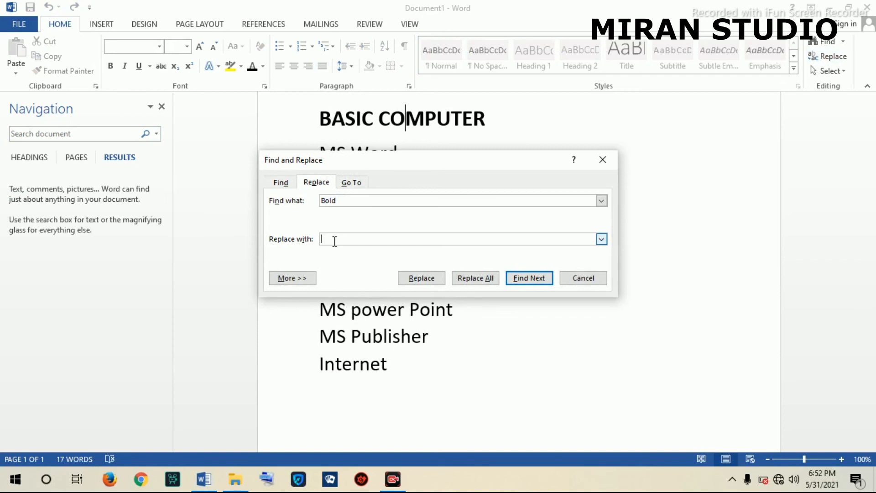
pyautogui.write('delete')
pyautogui.click(466, 279)
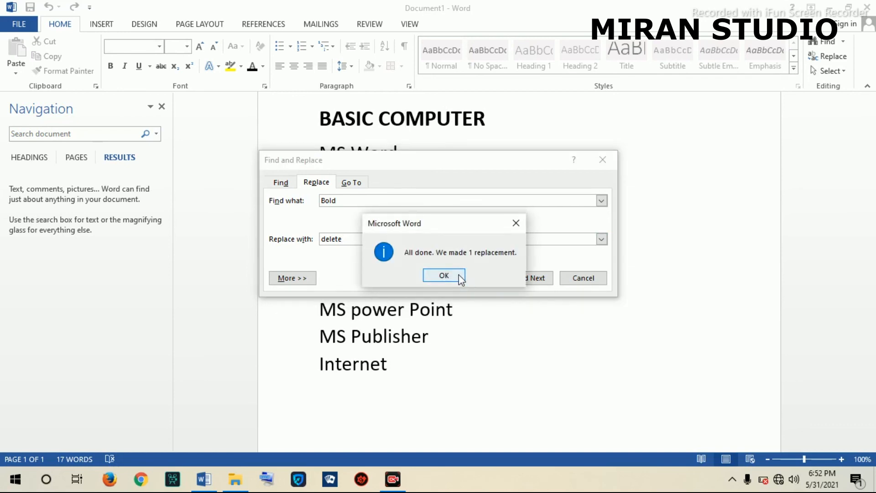
pyautogui.click(443, 275)
pyautogui.click(582, 278)
pyautogui.click(329, 198)
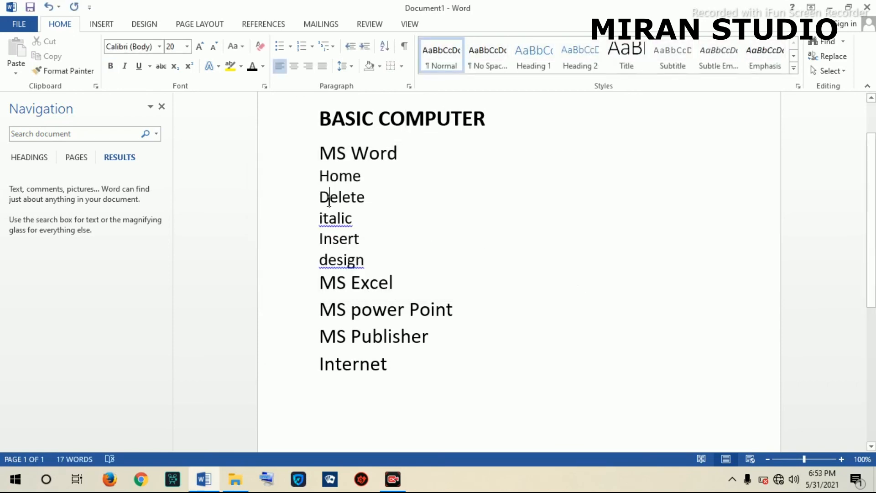
# - Select all the text in the document, and switch to Select Objects mode
pyautogui.click(842, 72)
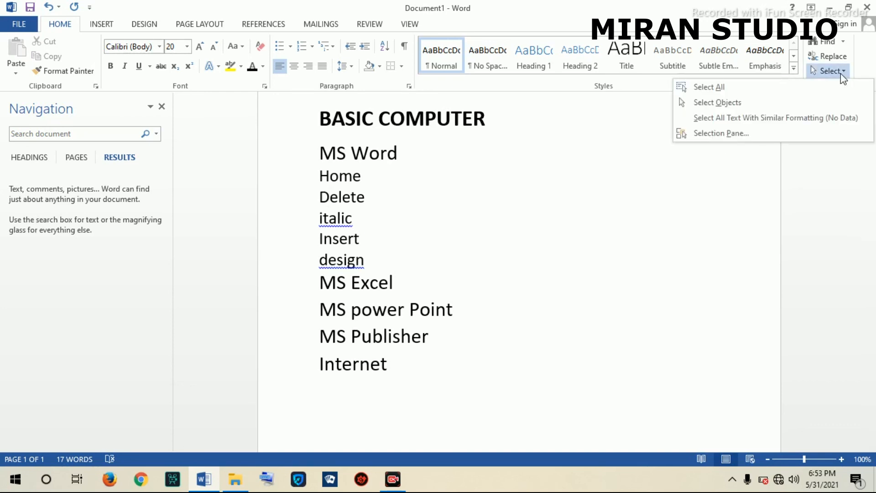
pyautogui.click(746, 86)
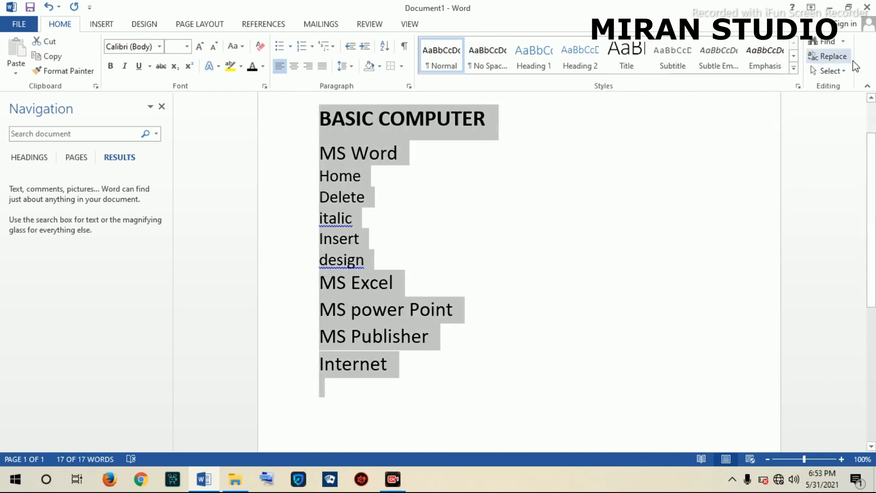
pyautogui.click(831, 70)
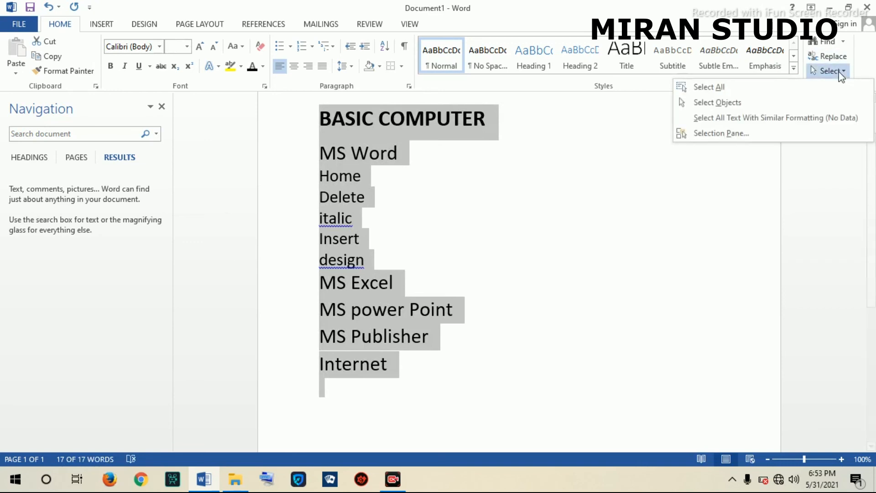
pyautogui.click(722, 104)
pyautogui.click(359, 152)
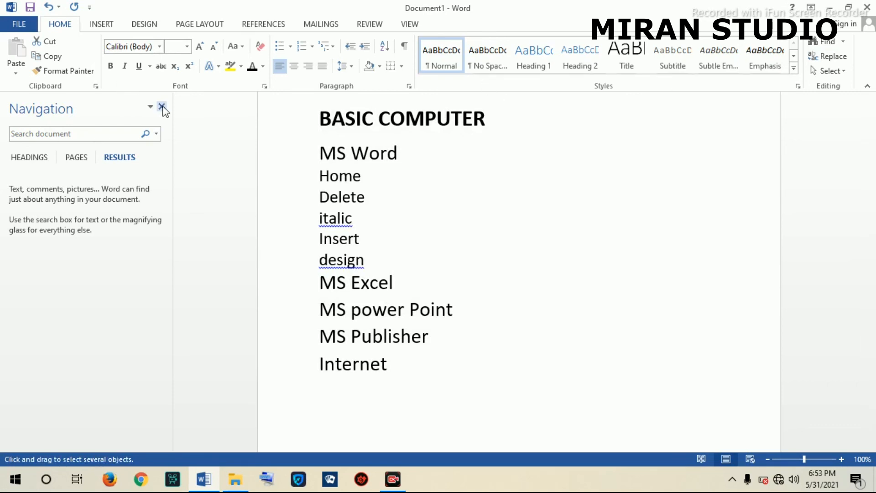
# - Close the Navigation pane and display the Insert commands
pyautogui.click(162, 108)
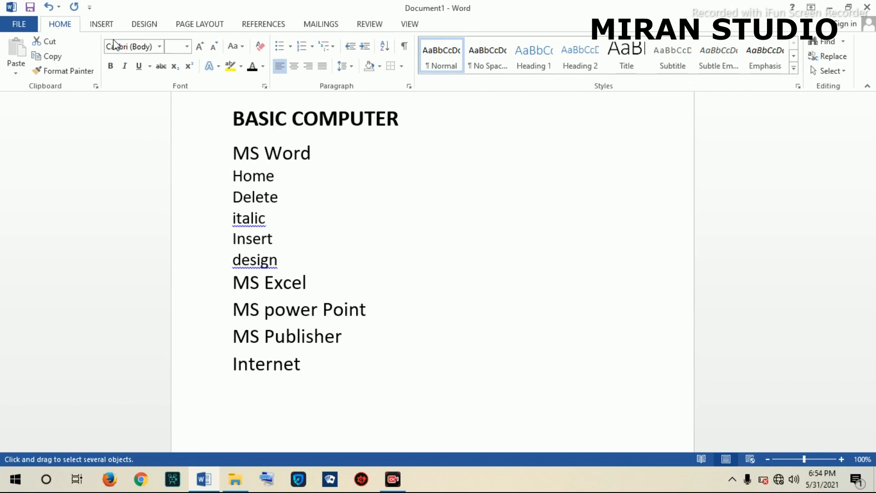
pyautogui.click(103, 28)
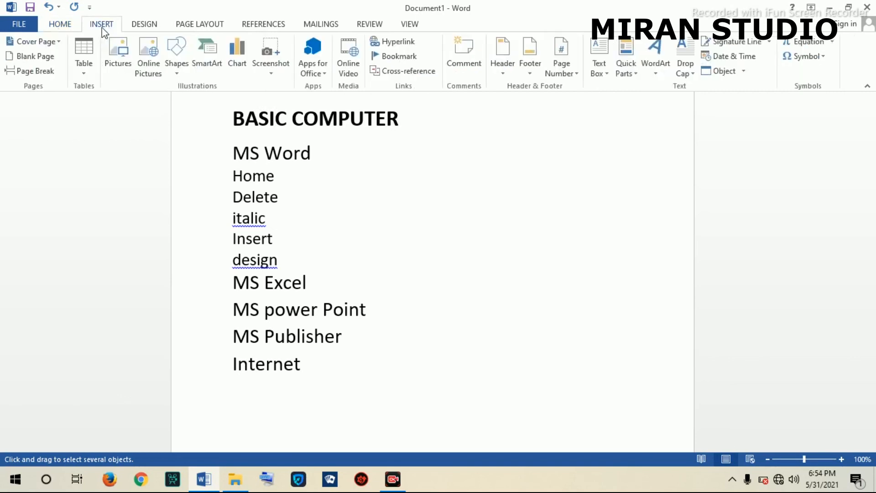